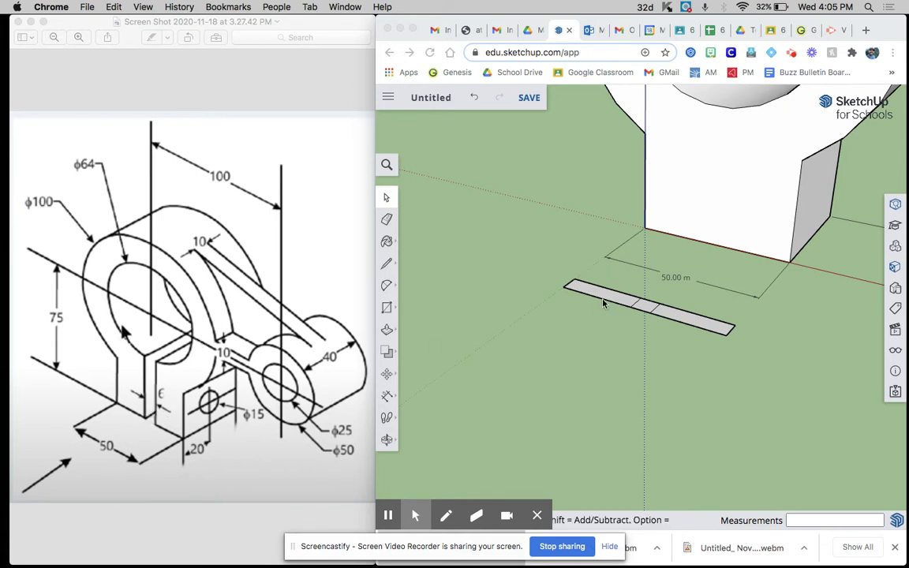
# Delete the end faces and leftover edges of the thin strip in front of the bracket, keeping only the small middle rectangle
pyautogui.click(545, 264)
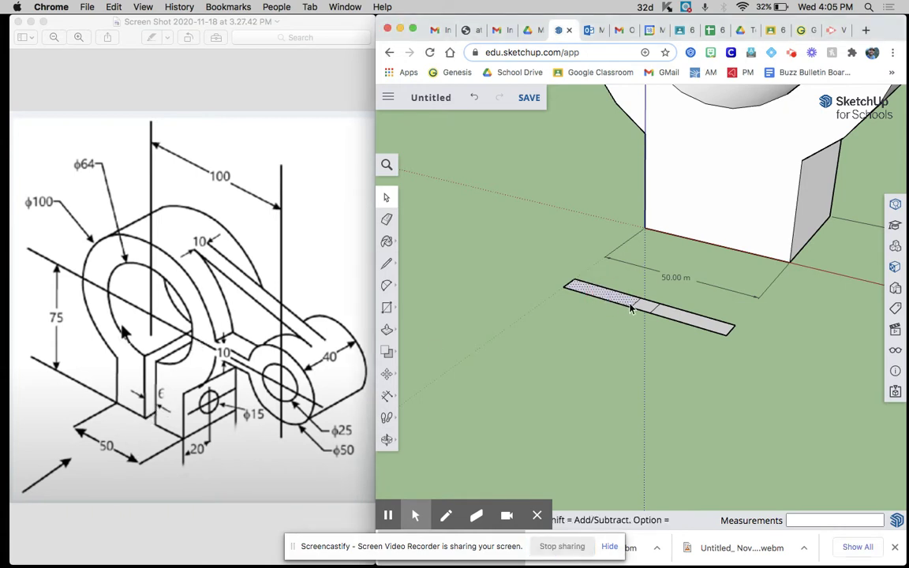
pyautogui.press('Delete')
pyautogui.click(667, 315)
pyautogui.press('Delete')
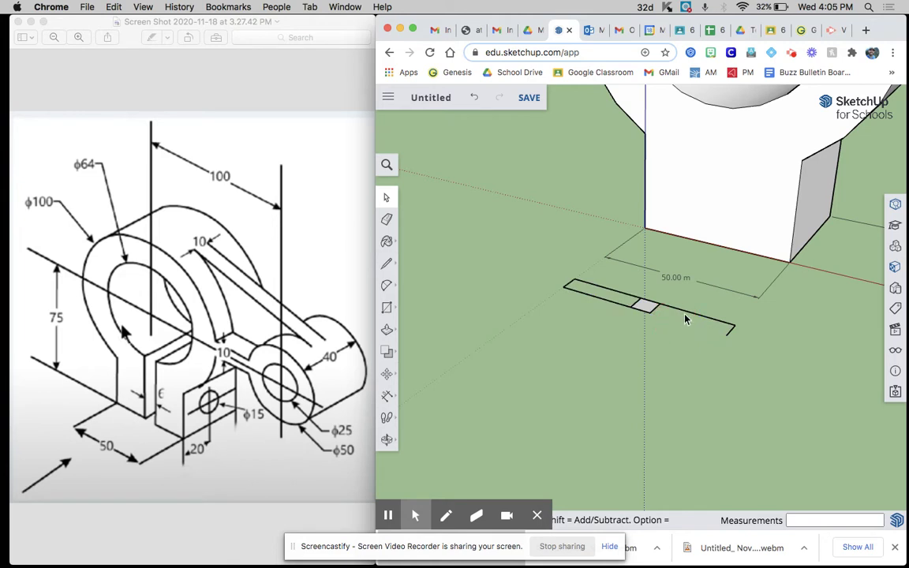
pyautogui.click(691, 320)
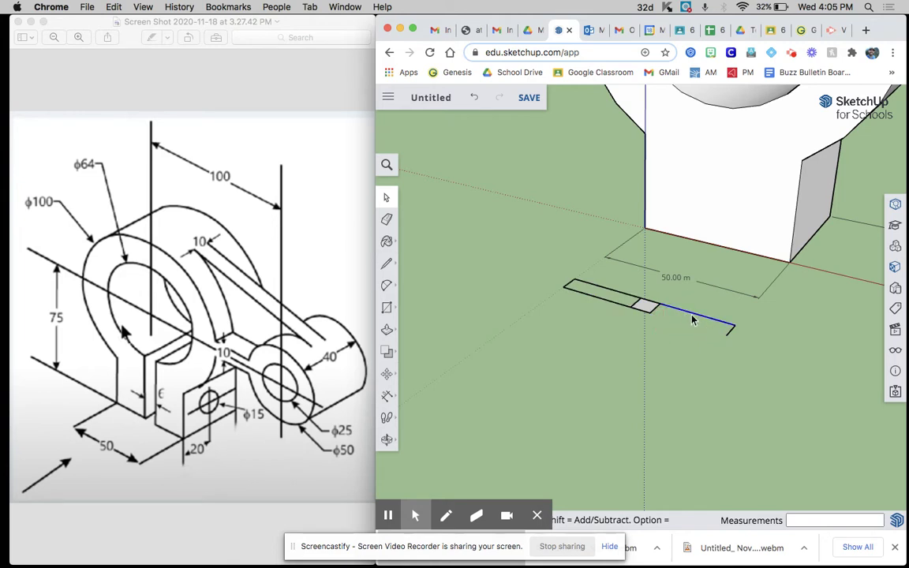
pyautogui.click(623, 298)
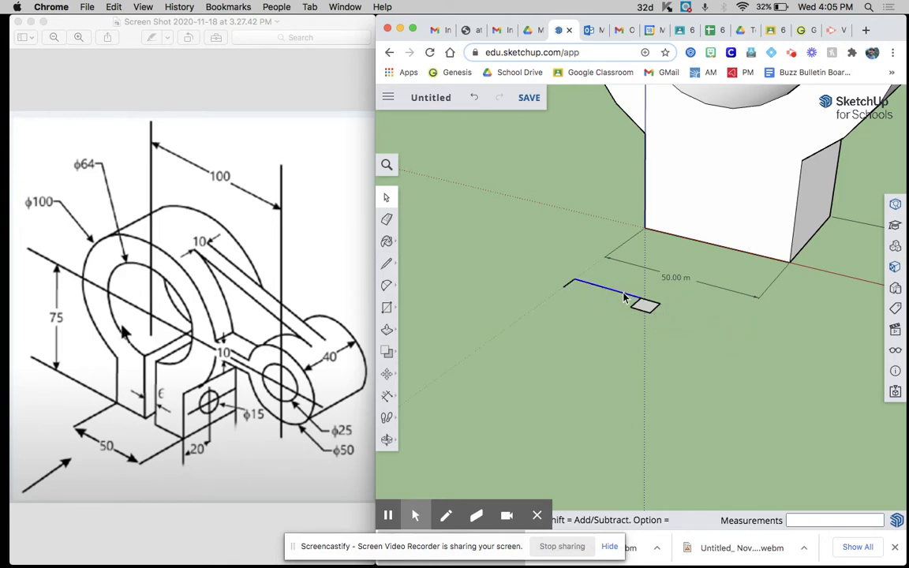
pyautogui.click(570, 287)
# Group all connected faces and edges of the bracket into one object
pyautogui.scroll(3, 584, 300)
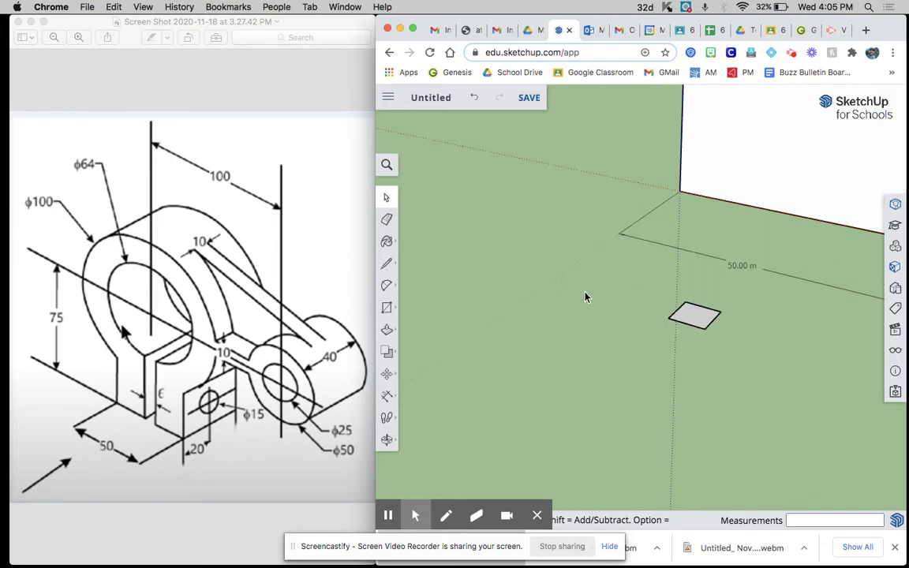
pyautogui.scroll(-8, 613, 295)
pyautogui.moveTo(634, 265); pyautogui.dragTo(621, 272, button='middle')
pyautogui.scroll(-3, 582, 258)
pyautogui.scroll(2, 698, 158)
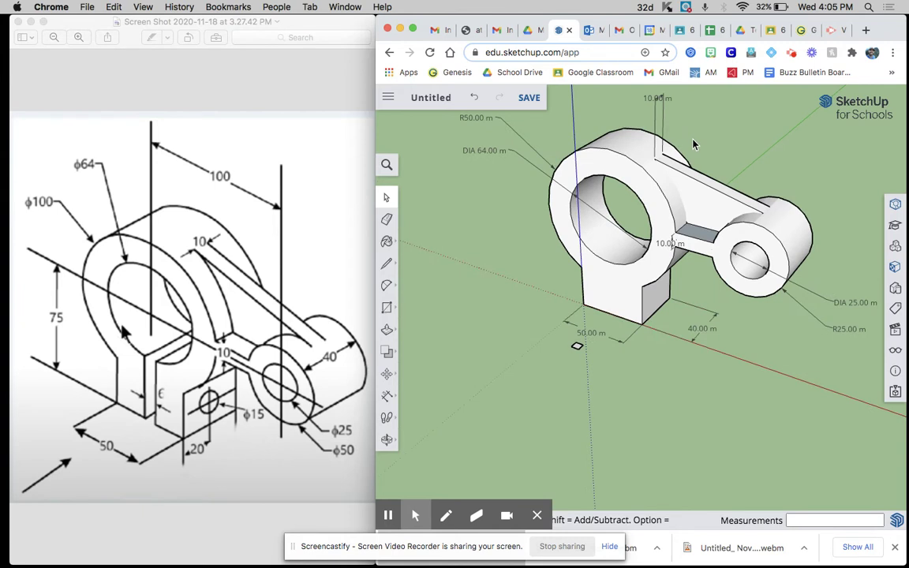
pyautogui.tripleClick(622, 282)
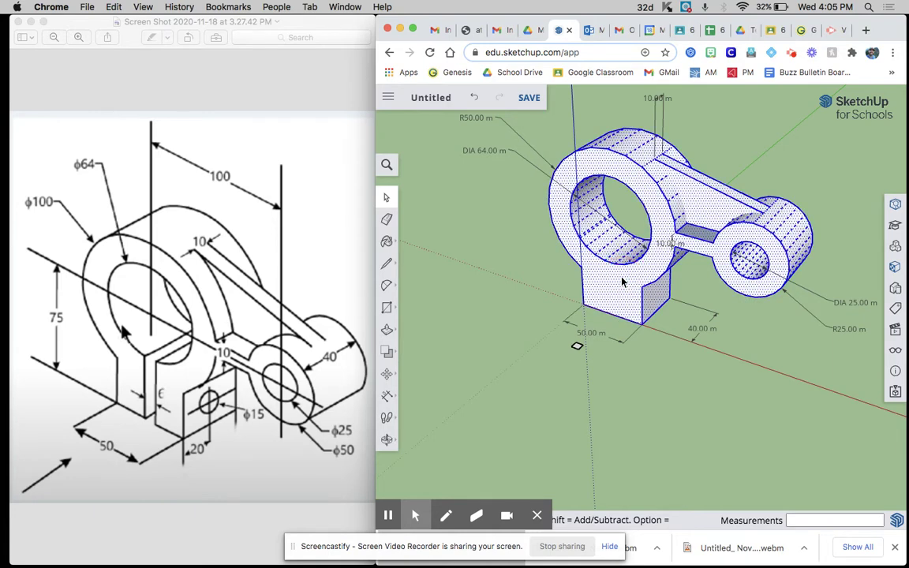
pyautogui.rightClick(622, 287)
pyautogui.click(655, 320)
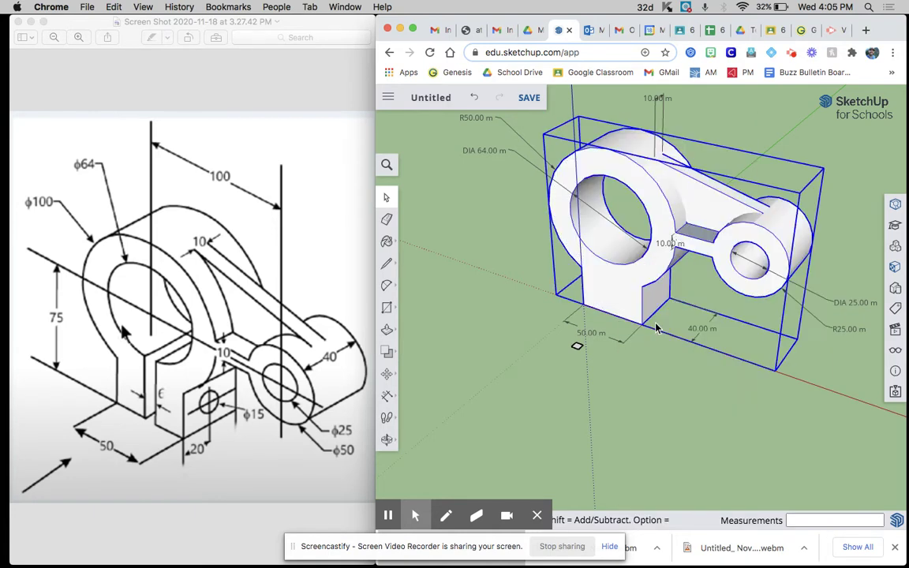
# Extrude the small rectangle upward about 63 m into a tall, narrow bar in front of the bracket
pyautogui.moveTo(516, 340); pyautogui.dragTo(580, 251, button='middle')
pyautogui.click(387, 330)
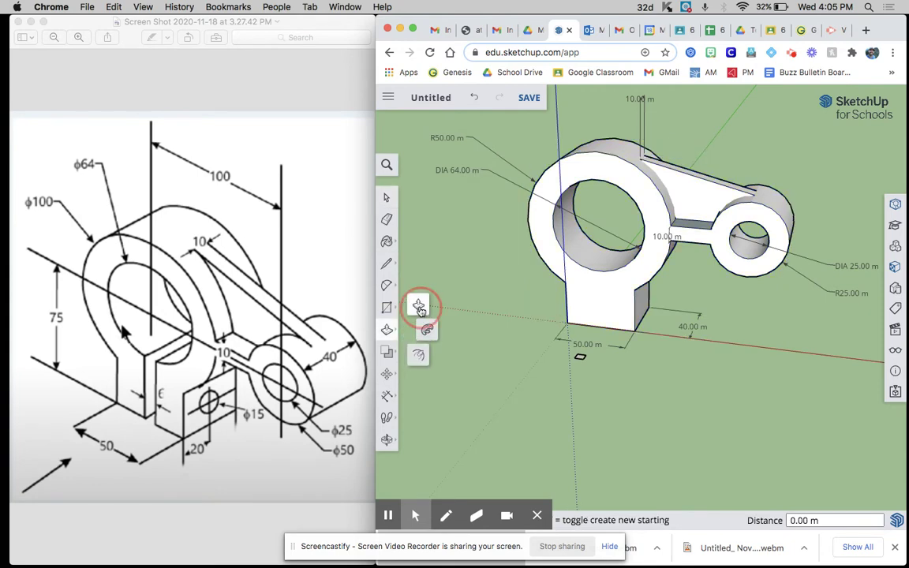
pyautogui.scroll(5, 581, 360)
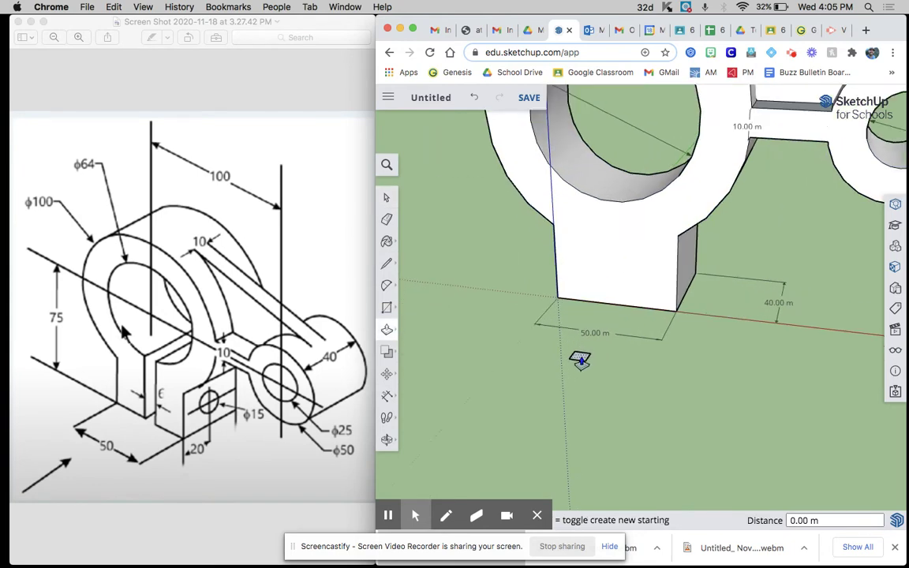
pyautogui.click(583, 358)
pyautogui.scroll(-2, 587, 413)
pyautogui.scroll(-3, 597, 418)
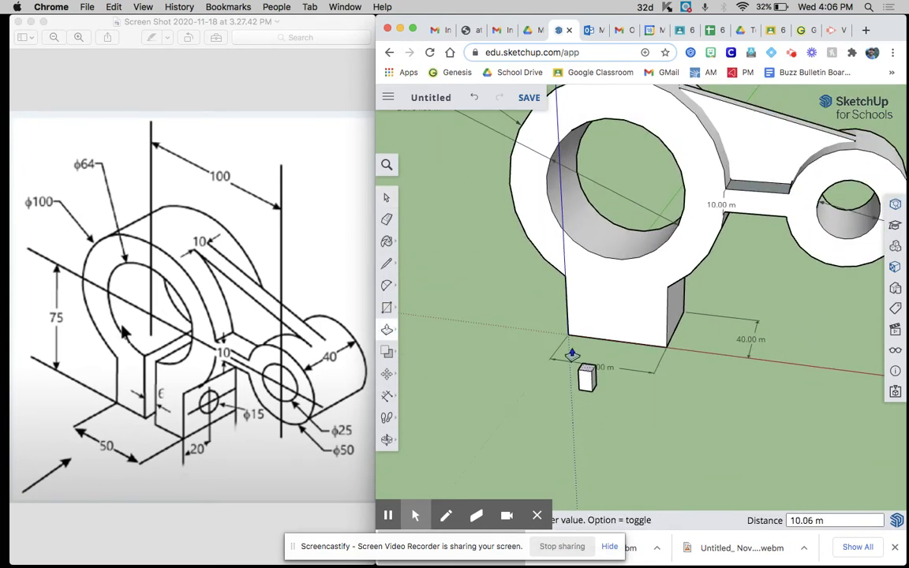
pyautogui.moveTo(587, 264); pyautogui.dragTo(645, 197, button='middle')
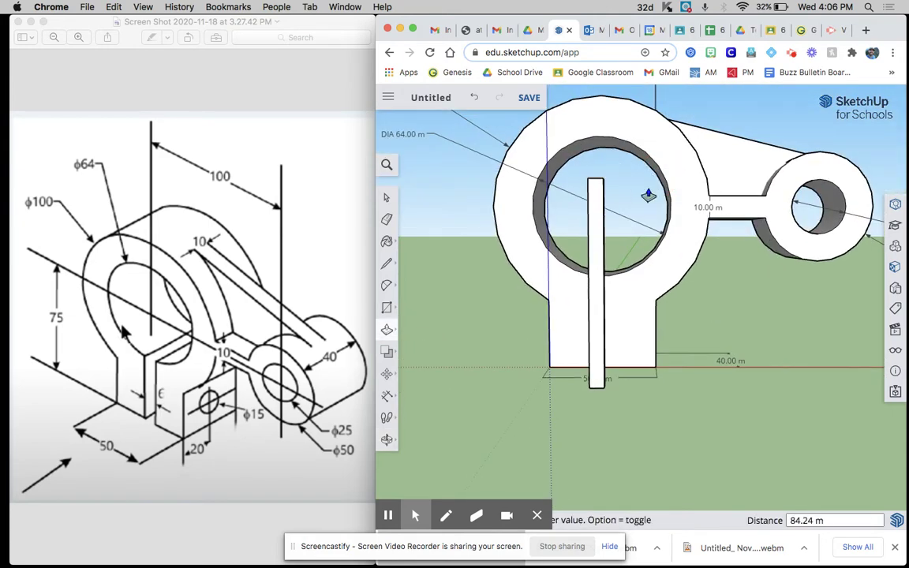
pyautogui.click(598, 236)
# Push/Pull the bar's side facing the bracket about 127 m so it passes completely through the base
pyautogui.moveTo(504, 339)
pyautogui.mouseDown(button='middle')
pyautogui.moveTo(801, 370)
pyautogui.moveTo(653, 400)
pyautogui.moveTo(714, 411)
pyautogui.moveTo(753, 416)
pyautogui.moveTo(826, 400)
pyautogui.moveTo(493, 461)
pyautogui.moveTo(745, 454)
pyautogui.moveTo(445, 408)
pyautogui.mouseUp(button='middle')
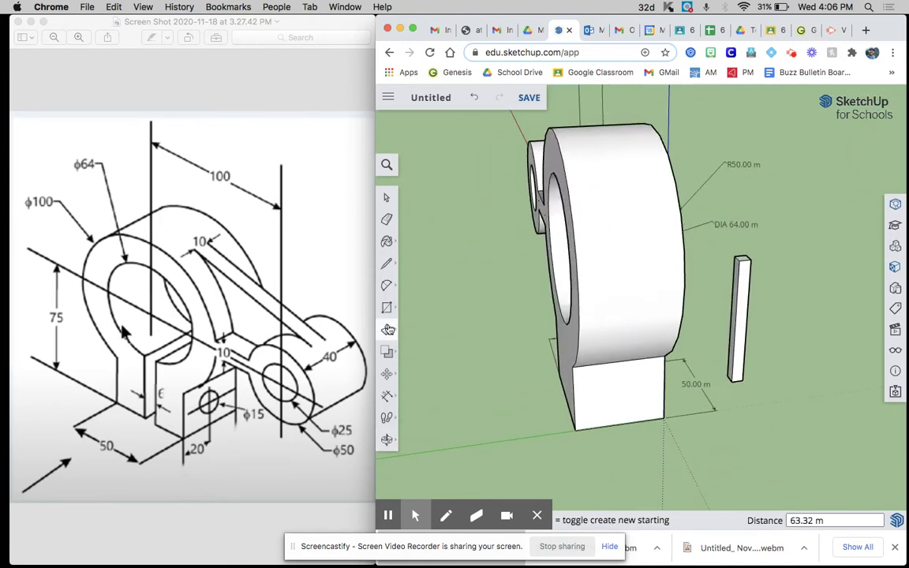
pyautogui.click(732, 337)
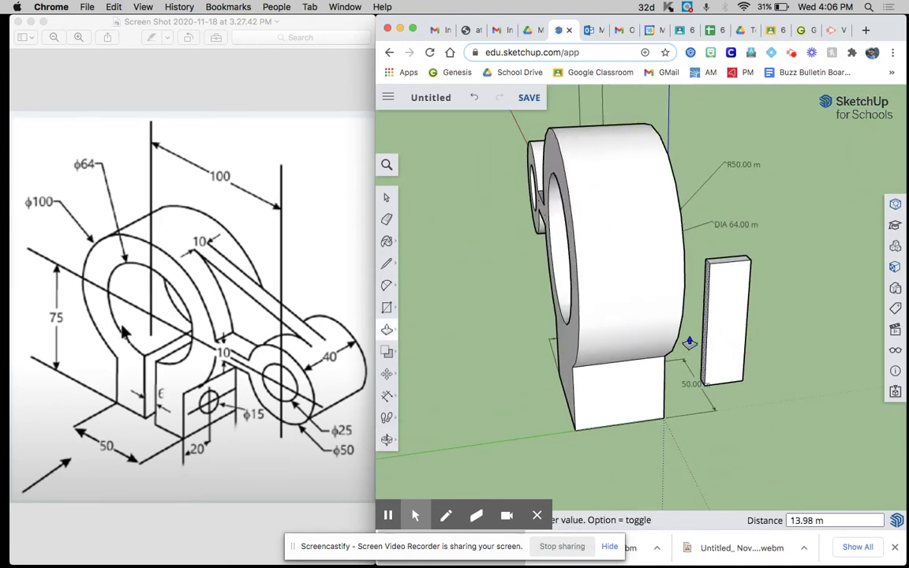
pyautogui.click(459, 365)
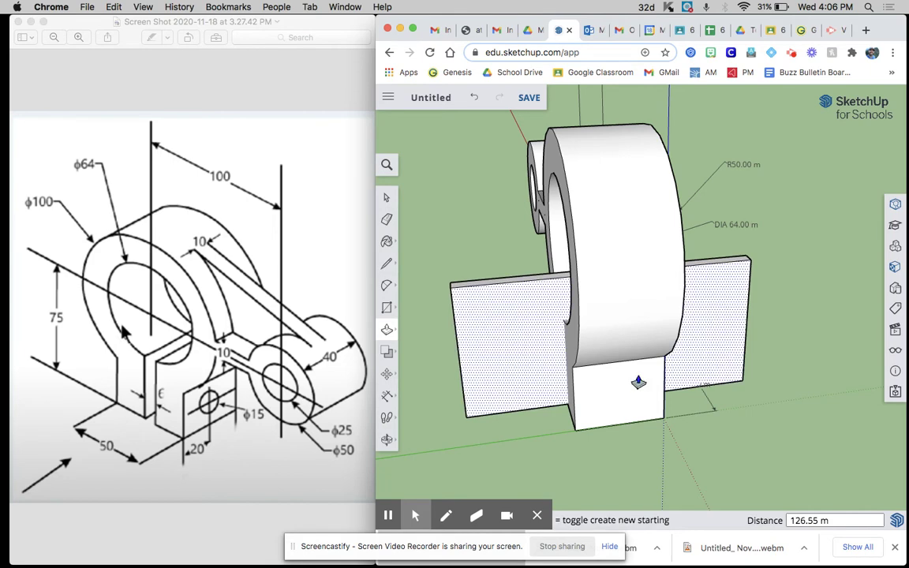
# Group all faces and edges of the thin plate running through the bracket's base
pyautogui.moveTo(653, 400); pyautogui.dragTo(365, 455, button='middle')
pyautogui.moveTo(385, 359)
pyautogui.mouseDown(button='middle')
pyautogui.moveTo(505, 345)
pyautogui.moveTo(543, 416)
pyautogui.moveTo(347, 207)
pyautogui.mouseUp(button='middle')
pyautogui.click(386, 198)
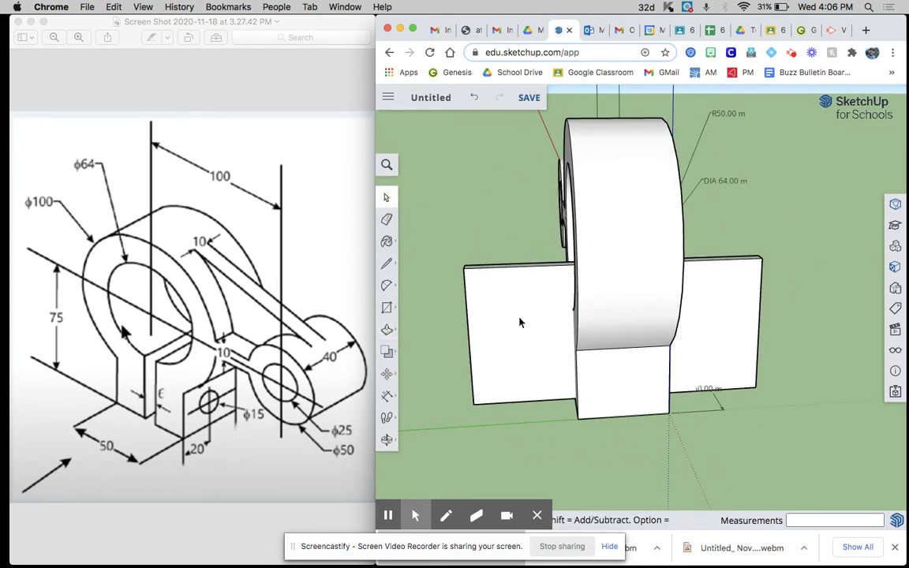
pyautogui.click(520, 324)
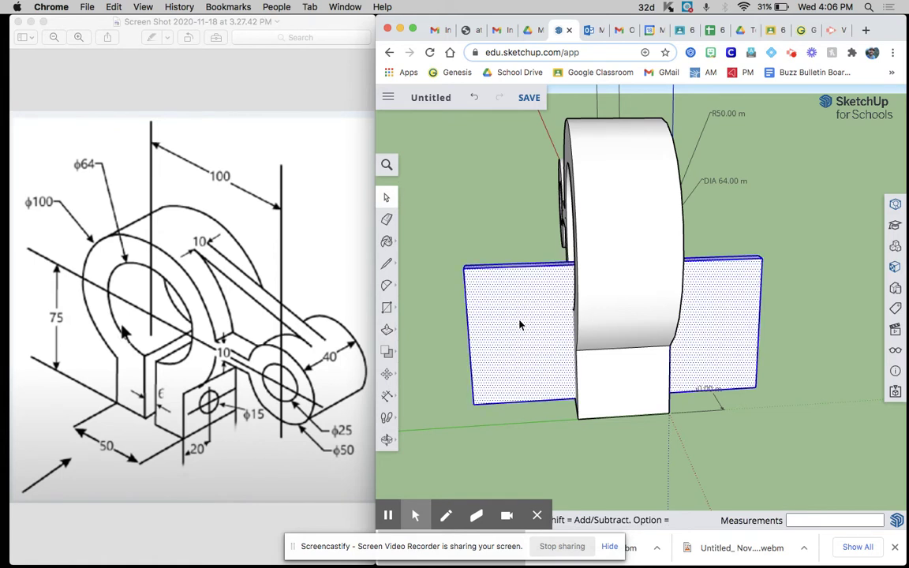
pyautogui.rightClick(520, 324)
pyautogui.click(554, 380)
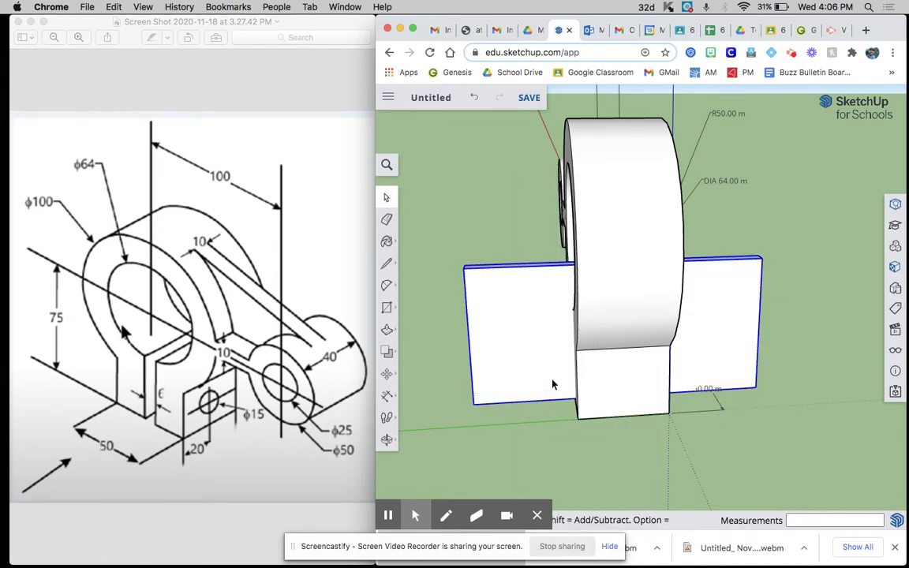
# Try to subtract the plate group from the bracket group to cut the slot through its base
pyautogui.click(602, 211)
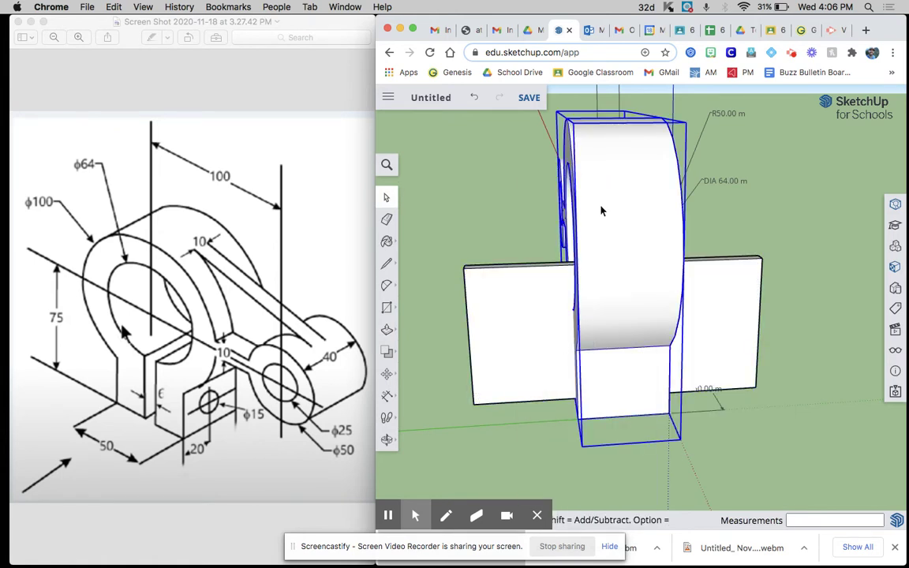
pyautogui.click(545, 303)
pyautogui.moveTo(532, 304); pyautogui.dragTo(769, 335, button='middle')
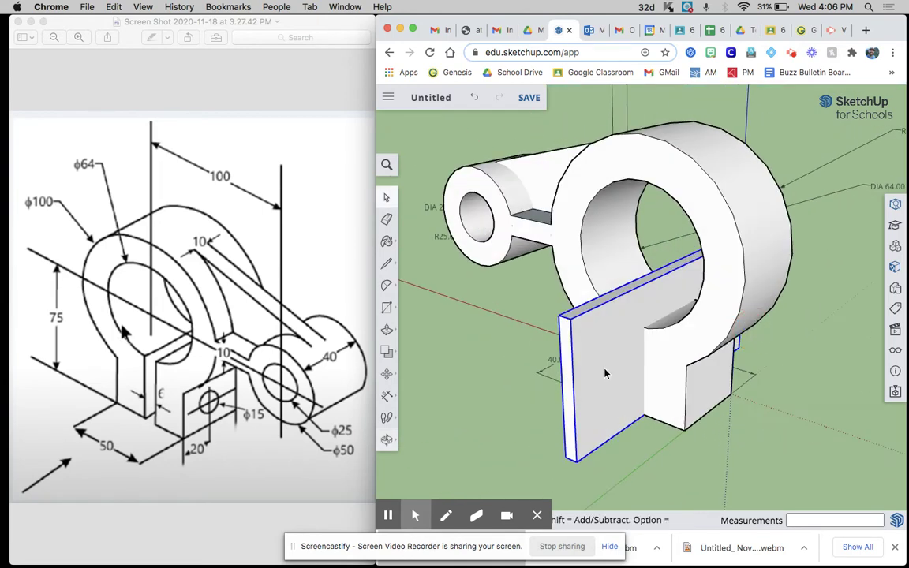
pyautogui.moveTo(504, 350); pyautogui.dragTo(486, 321, button='middle')
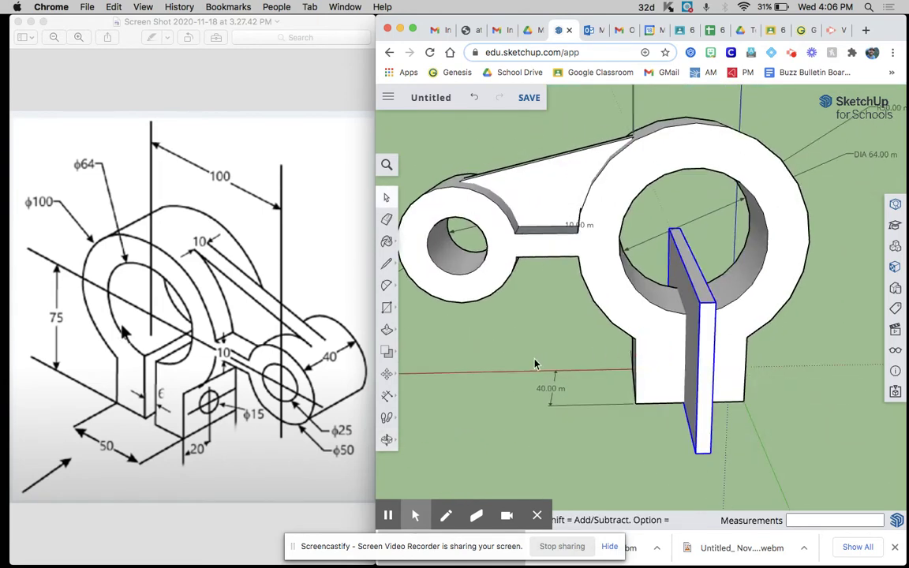
pyautogui.click(385, 353)
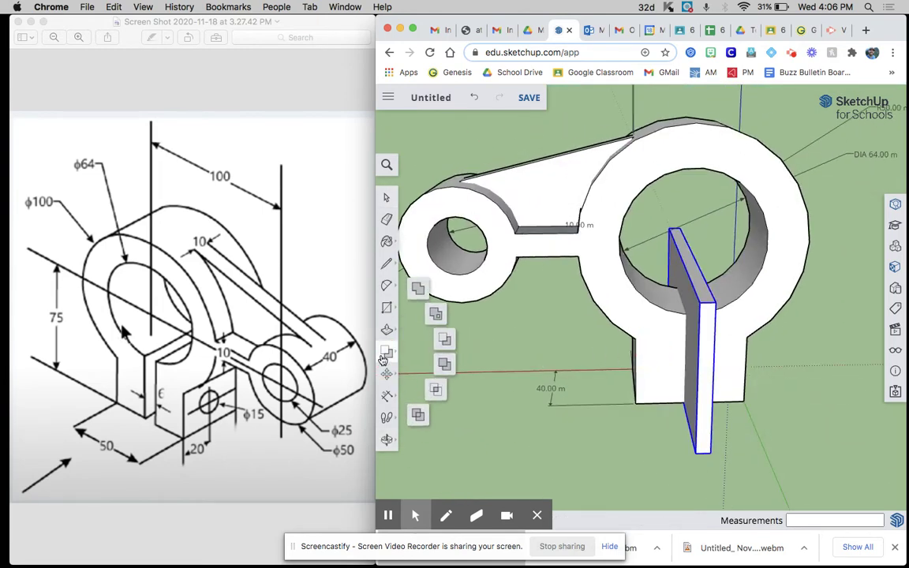
pyautogui.click(444, 339)
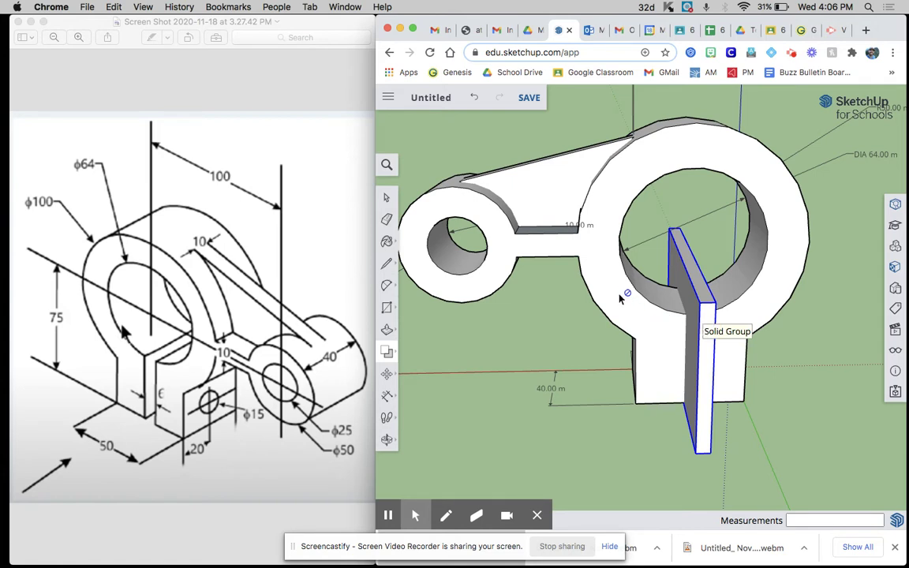
pyautogui.click(605, 247)
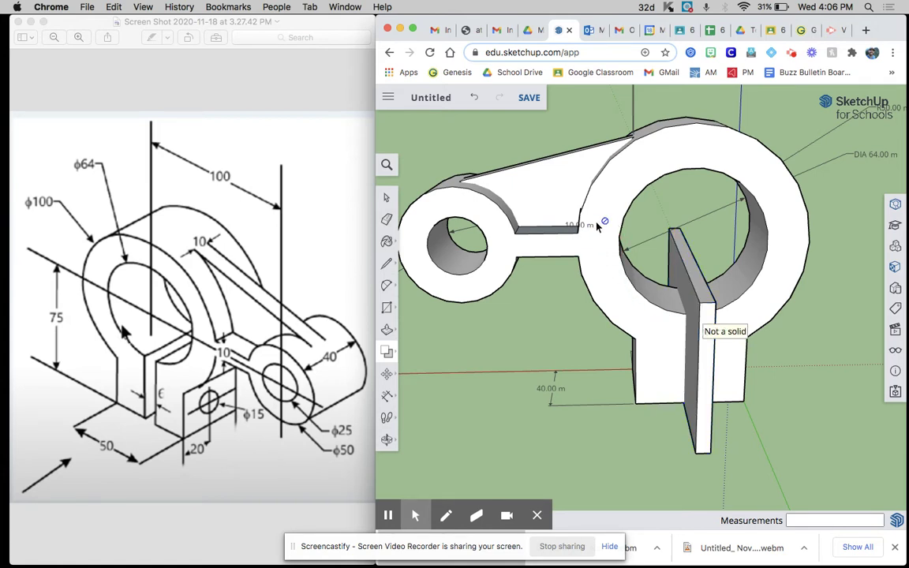
pyautogui.click(613, 177)
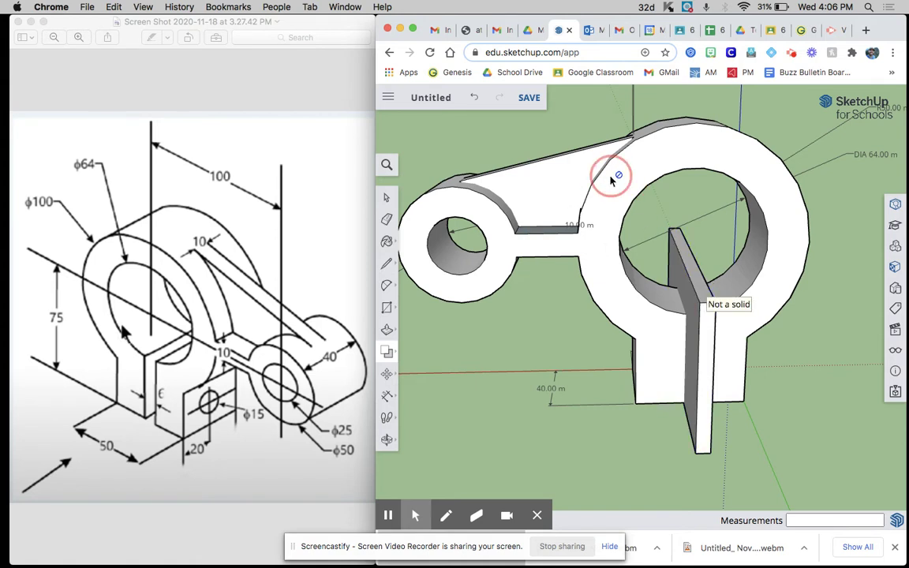
# Undo the plate extrusion and the grouping of the plate and bracket
pyautogui.click(388, 199)
pyautogui.press('super+z')
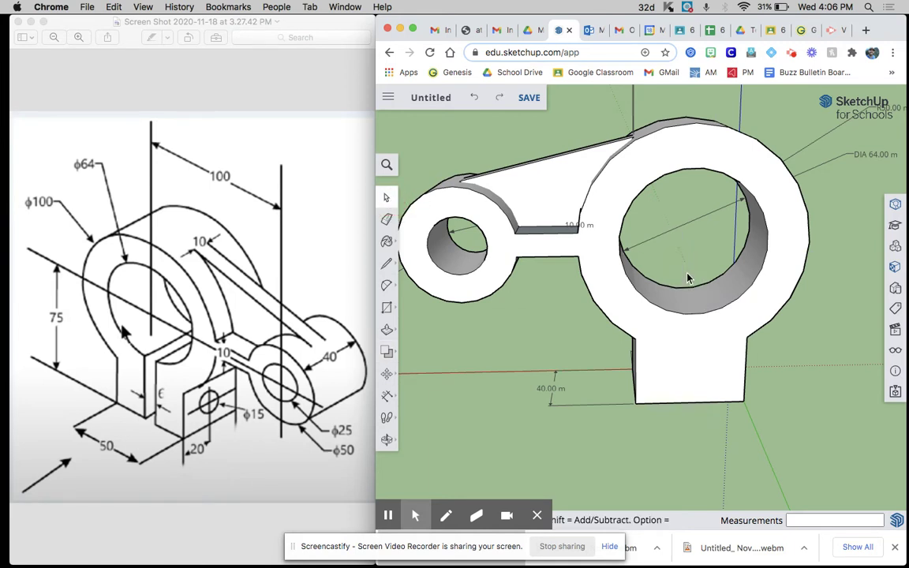
# Examine the ungrouped bracket from all sides, including underneath and inside, for geometry that keeps it from being a solid
pyautogui.click(608, 286)
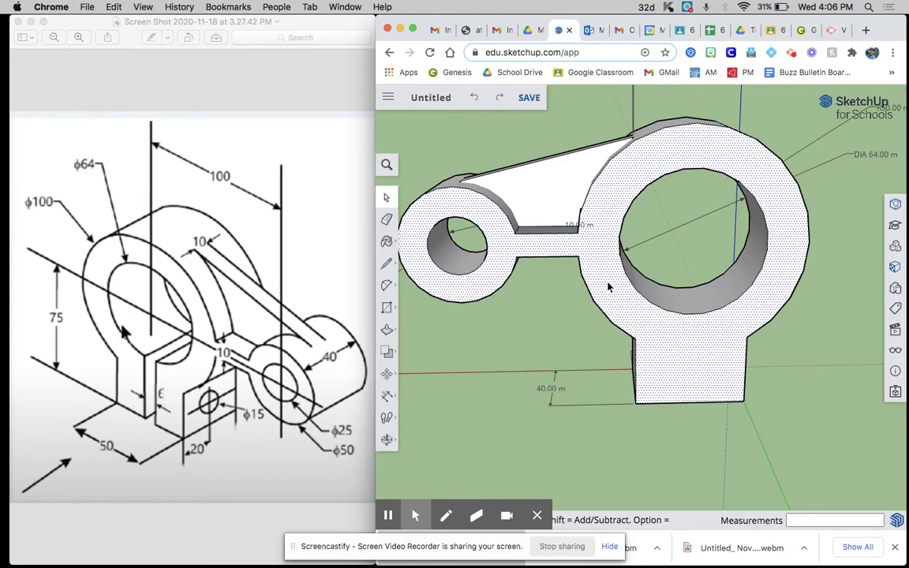
pyautogui.moveTo(721, 301); pyautogui.dragTo(625, 361, button='middle')
pyautogui.moveTo(640, 219); pyautogui.dragTo(539, 178, button='middle')
pyautogui.moveTo(745, 393); pyautogui.dragTo(355, 402, button='middle')
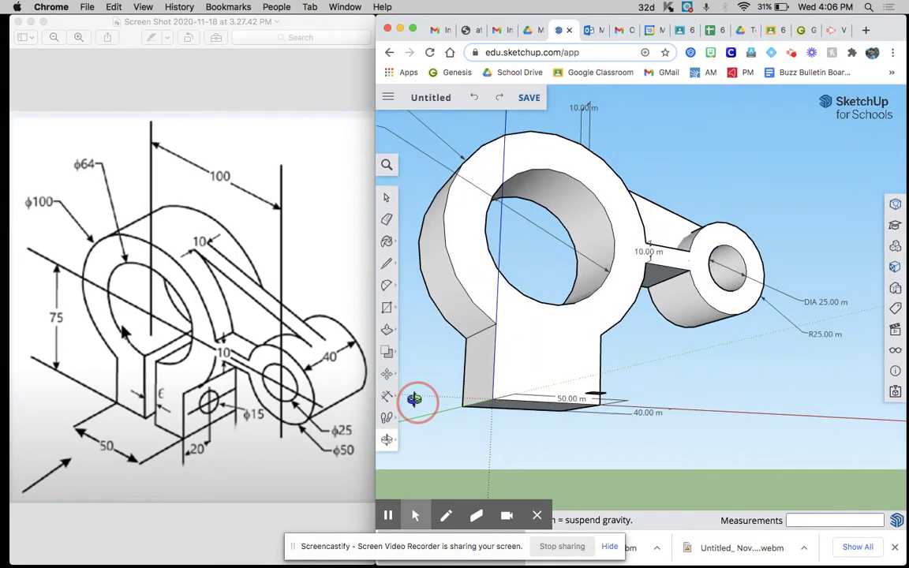
pyautogui.moveTo(622, 276); pyautogui.dragTo(678, 489, button='middle')
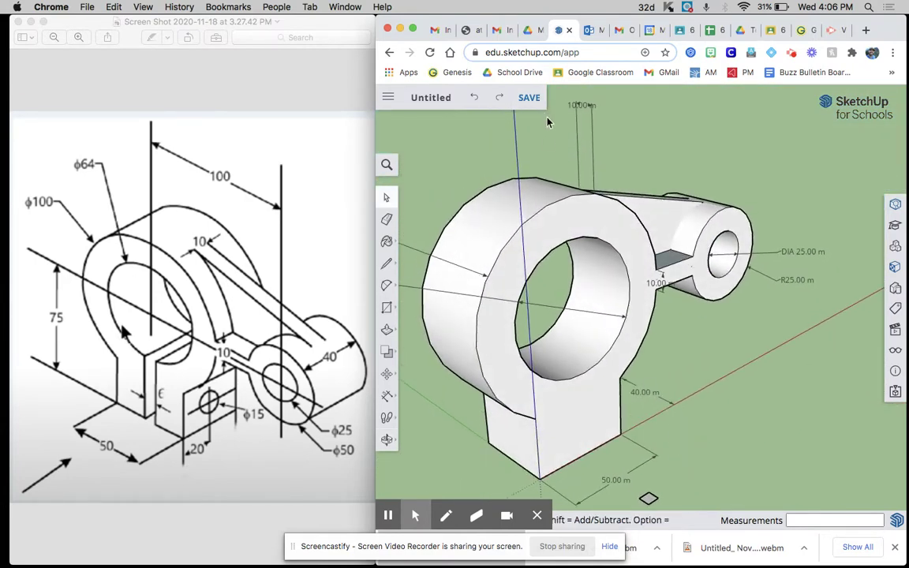
pyautogui.scroll(5, 528, 214)
pyautogui.scroll(6, 528, 213)
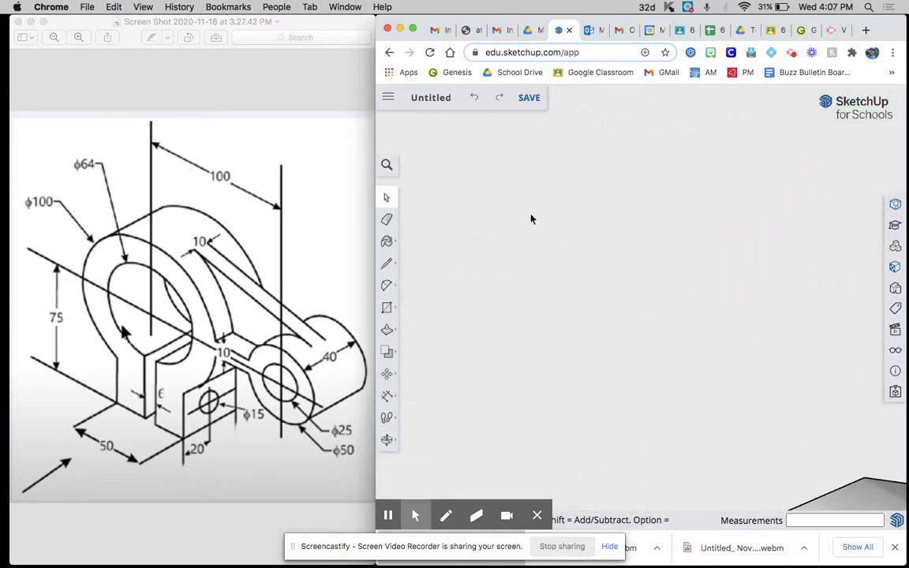
pyautogui.moveTo(592, 160); pyautogui.dragTo(617, 353, button='middle')
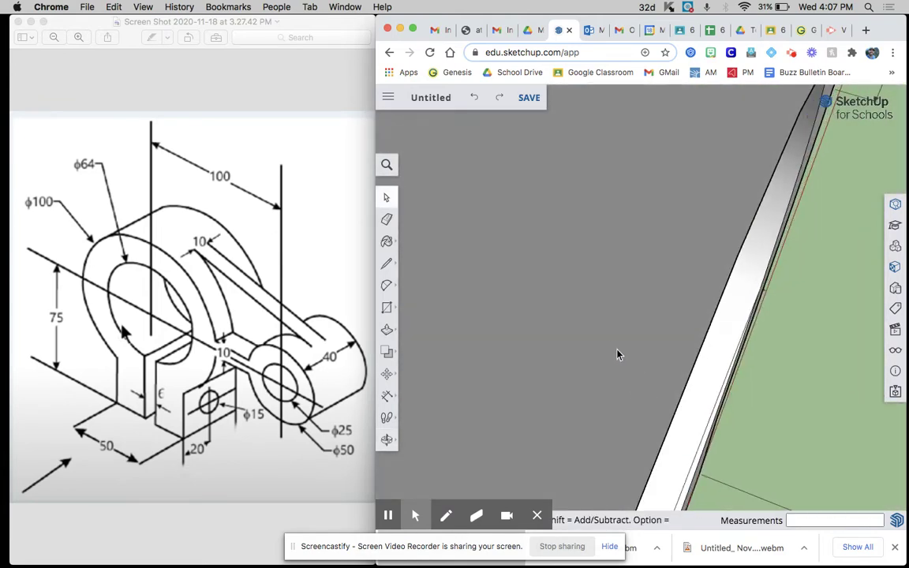
pyautogui.scroll(-5, 738, 329)
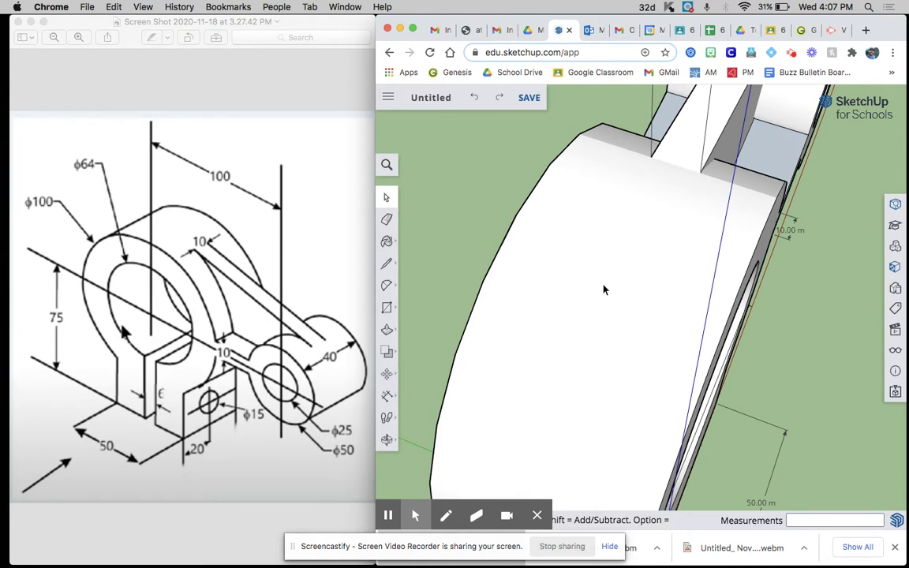
pyautogui.scroll(5, 603, 290)
pyautogui.scroll(2, 604, 288)
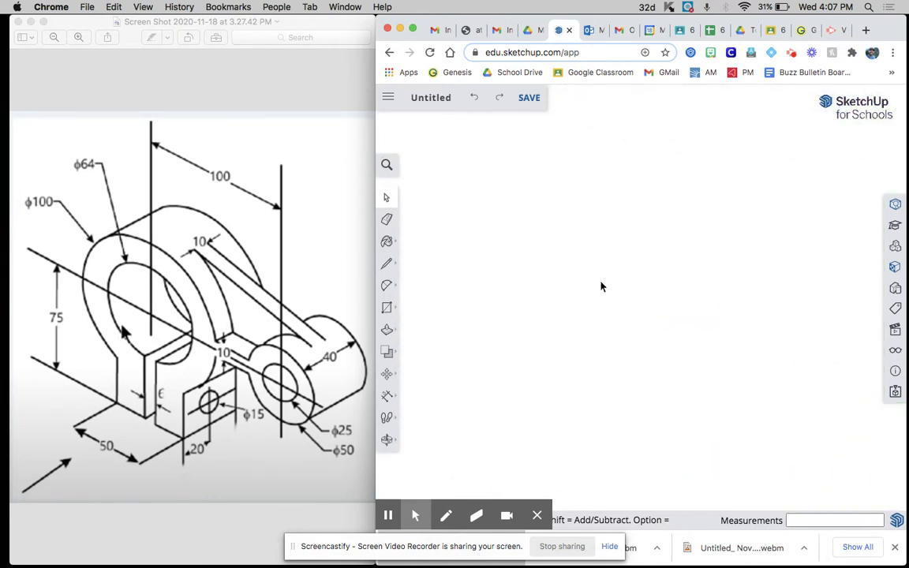
pyautogui.scroll(-5, 635, 285)
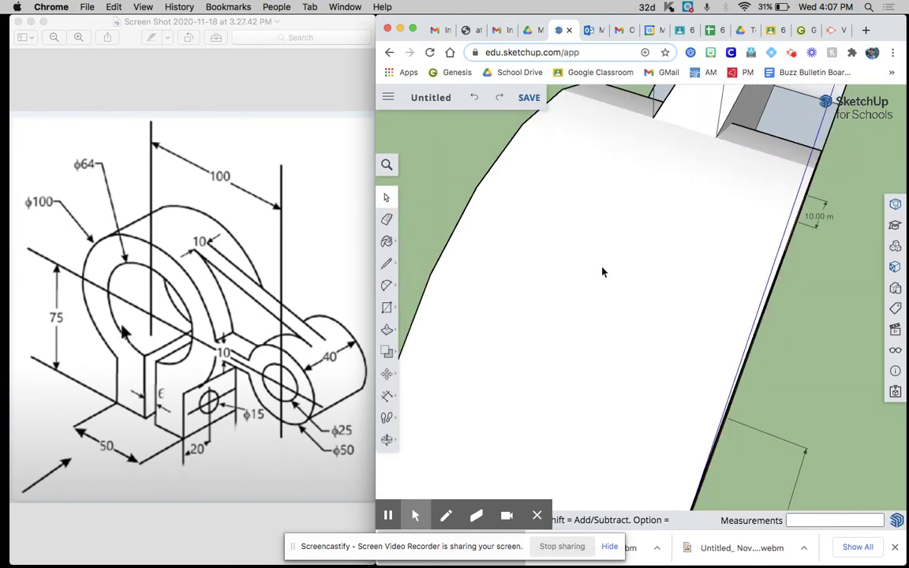
pyautogui.moveTo(602, 270); pyautogui.dragTo(622, 284, button='middle')
pyautogui.scroll(-3, 620, 280)
pyautogui.moveTo(687, 270); pyautogui.dragTo(569, 201, button='middle')
pyautogui.moveTo(683, 209); pyautogui.dragTo(456, 172, button='middle')
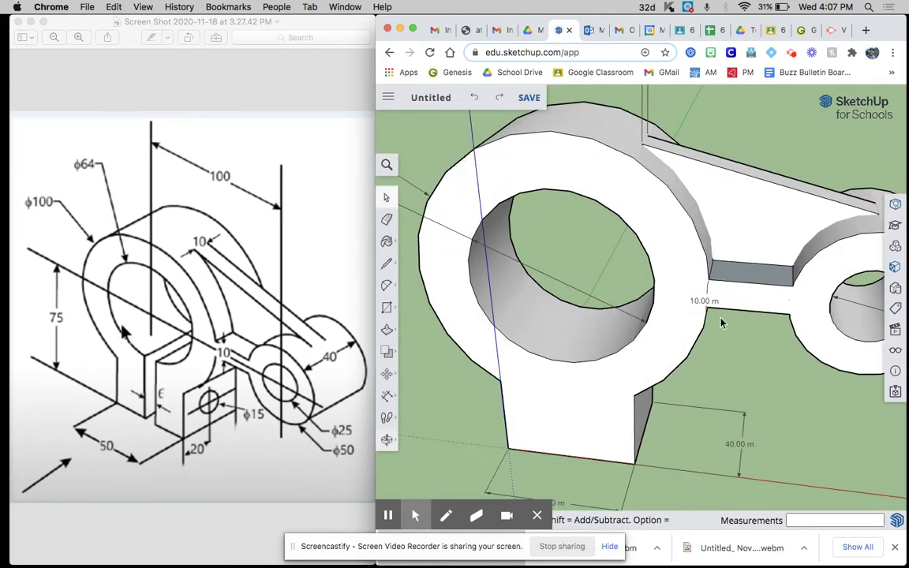
# Delete the small leftover slot-profile rectangle lying on the ground in front of the bracket's base
pyautogui.moveTo(685, 303)
pyautogui.mouseDown(button='middle')
pyautogui.moveTo(669, 291)
pyautogui.moveTo(680, 289)
pyautogui.mouseUp(button='middle')
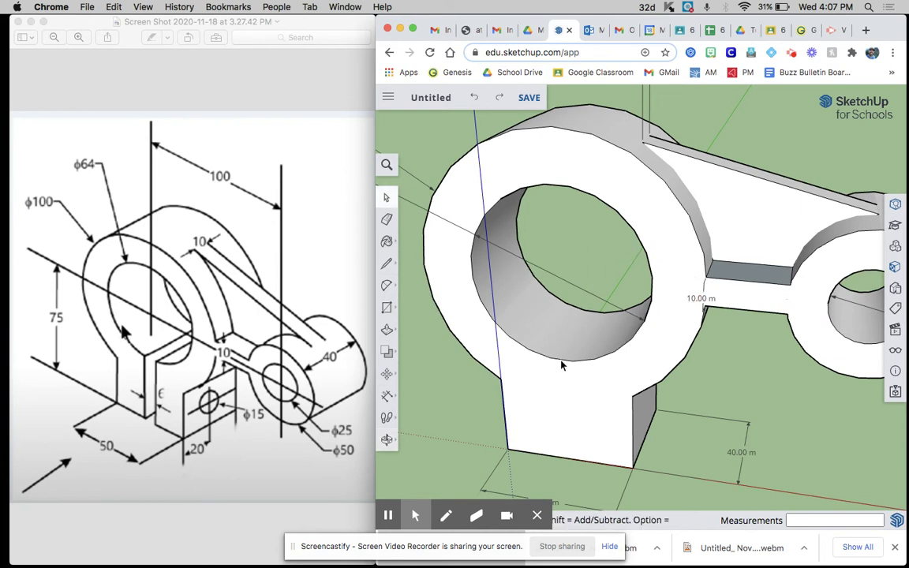
pyautogui.scroll(1, 518, 366)
pyautogui.moveTo(532, 383); pyautogui.dragTo(533, 316, button='middle')
pyautogui.scroll(-3, 532, 384)
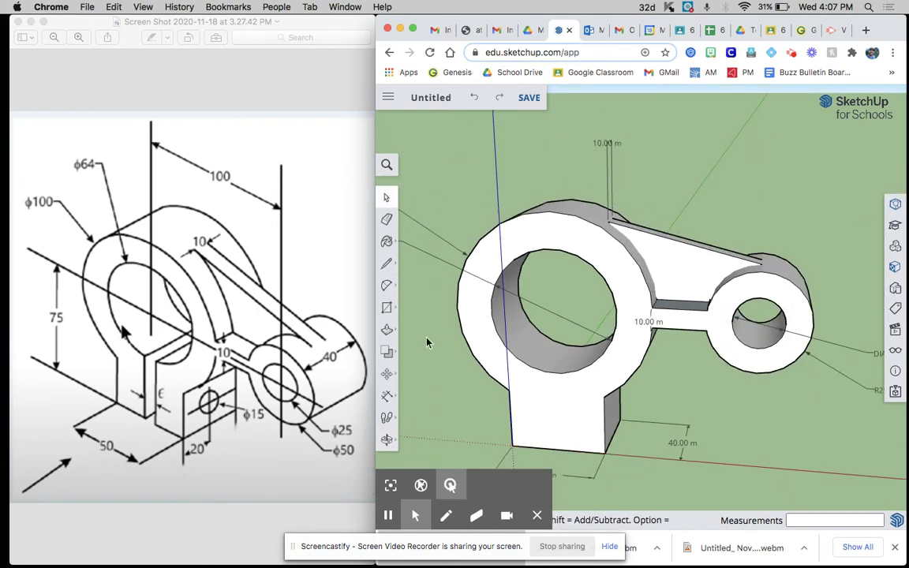
pyautogui.click(387, 264)
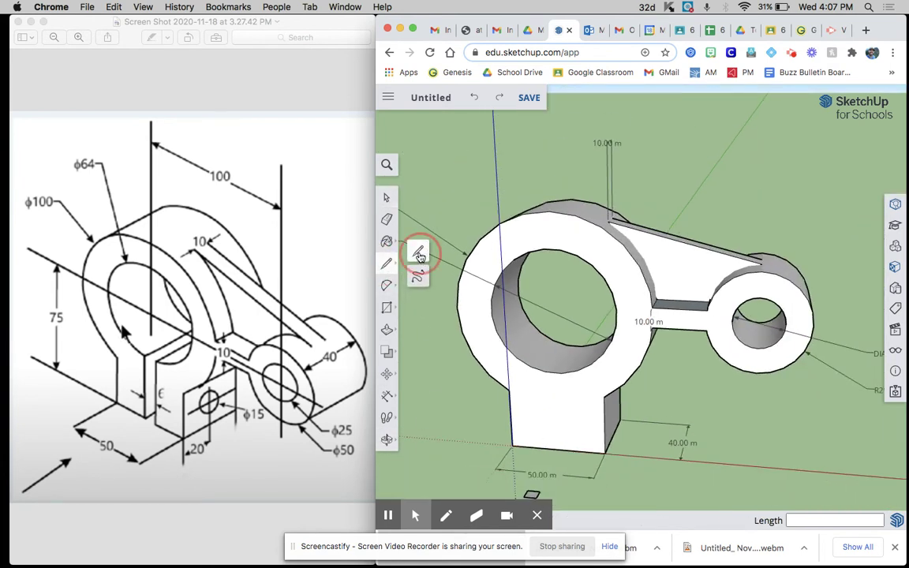
pyautogui.click(387, 198)
pyautogui.scroll(-2, 507, 354)
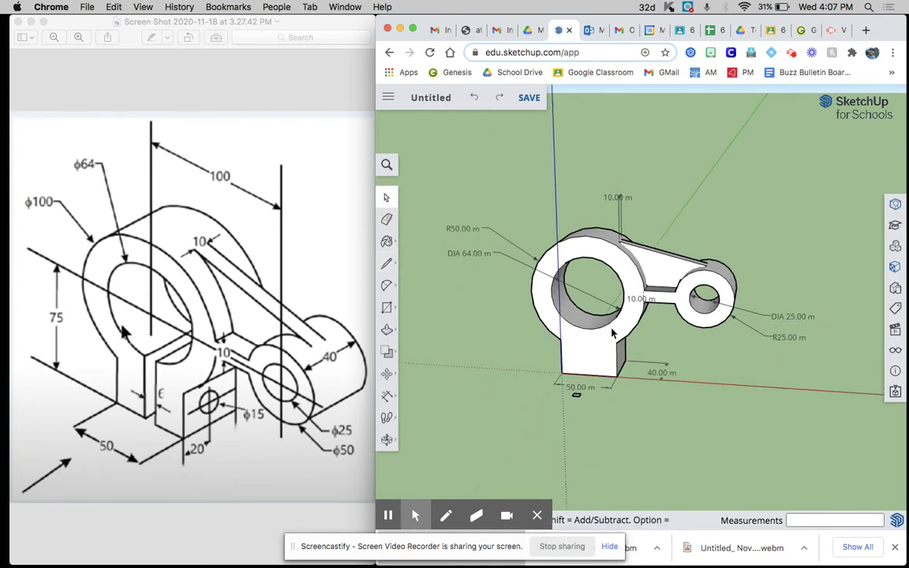
pyautogui.scroll(5, 576, 371)
pyautogui.moveTo(629, 395); pyautogui.dragTo(575, 356)
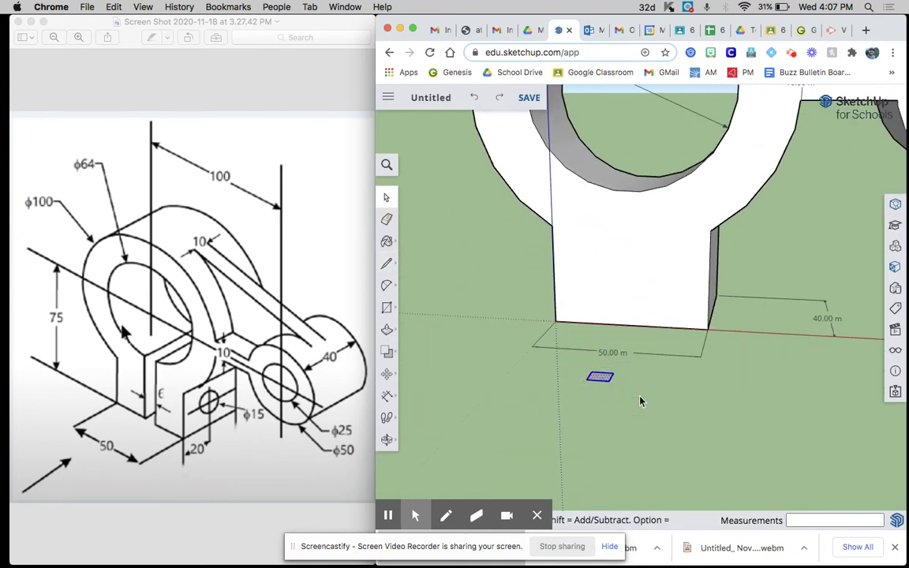
pyautogui.press('Delete')
# Draw the slot's first side line, about 43.18 m long, up the base's front face from its lower edge to the large bore
pyautogui.click(387, 263)
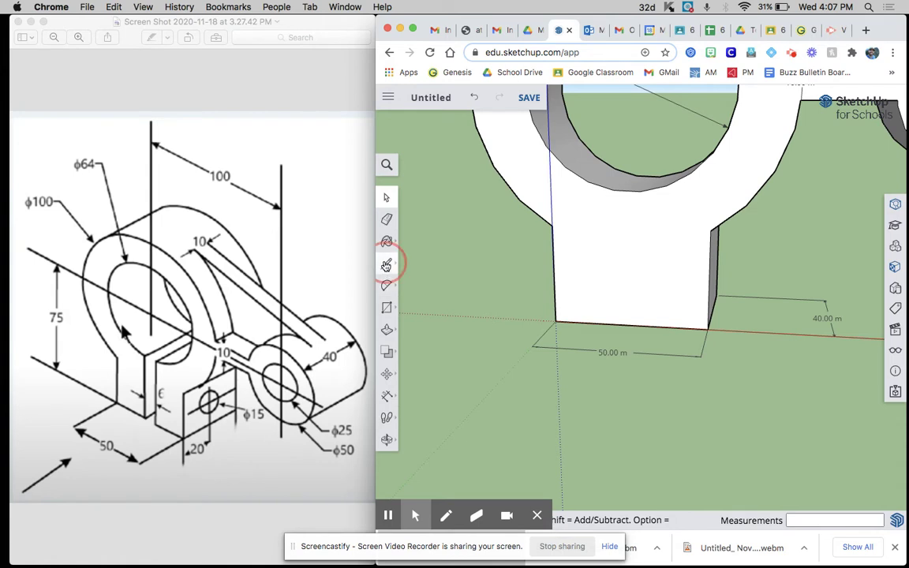
pyautogui.scroll(4, 629, 325)
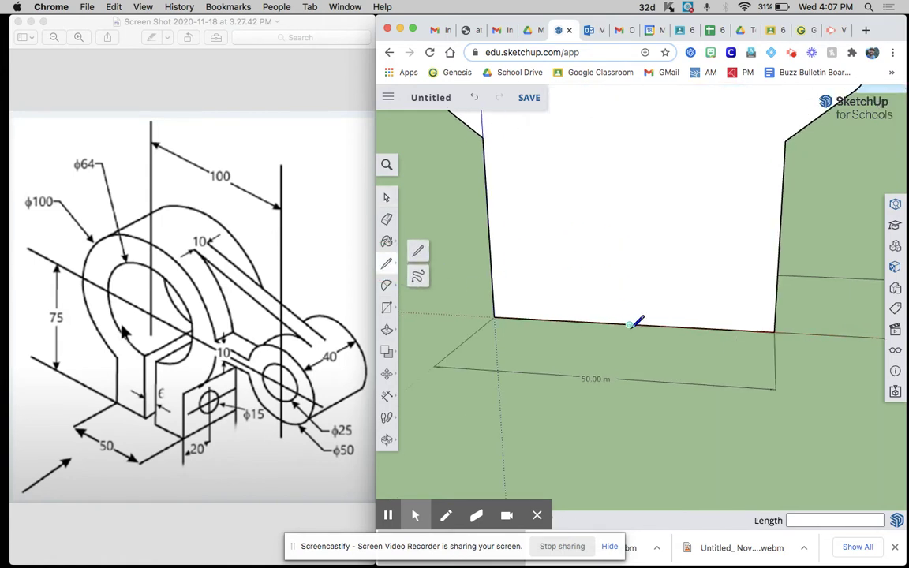
pyautogui.scroll(-3, 630, 326)
pyautogui.click(630, 325)
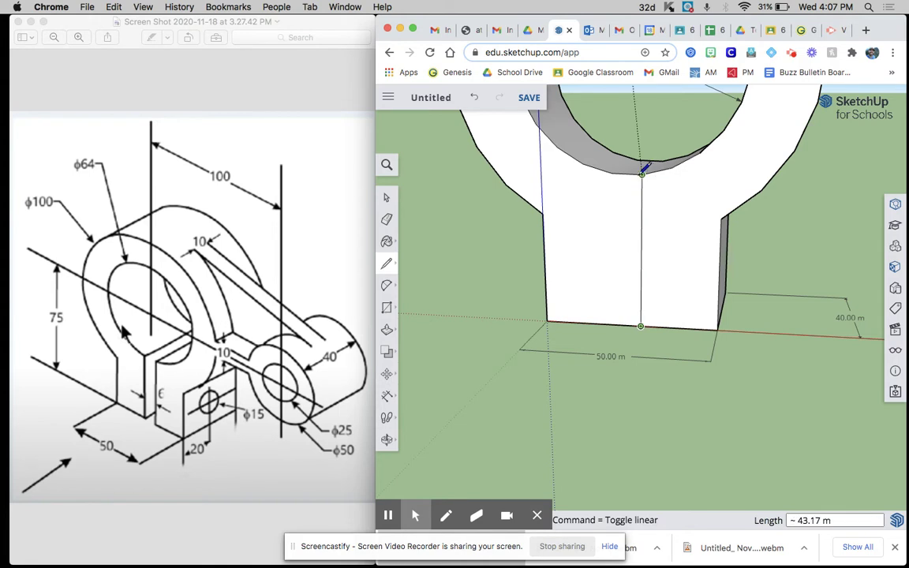
pyautogui.scroll(5, 645, 168)
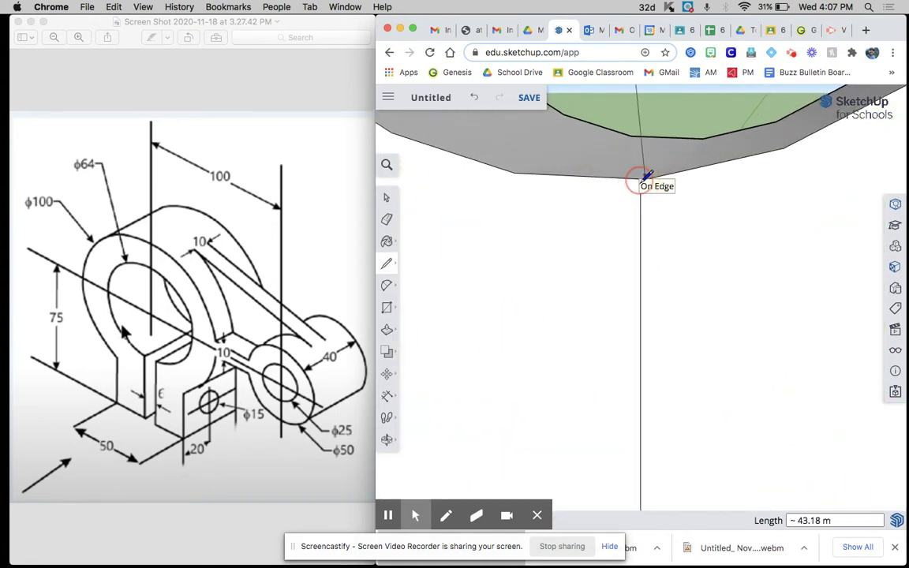
pyautogui.click(642, 179)
pyautogui.scroll(-5, 730, 213)
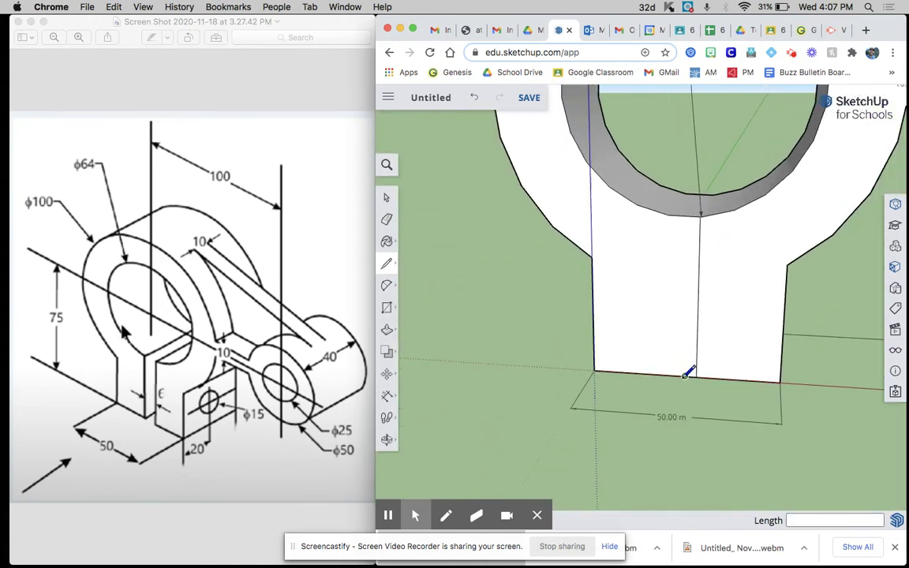
# Draw the slot's second side line up to the large bore, starting 3 m along the base's lower edge from its midpoint
pyautogui.click(685, 376)
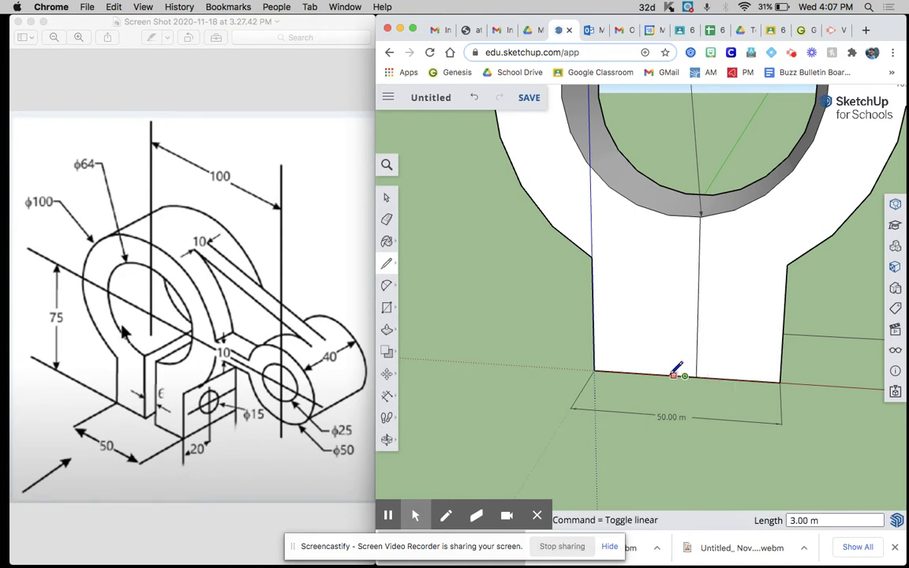
pyautogui.write('3')
pyautogui.press('Return')
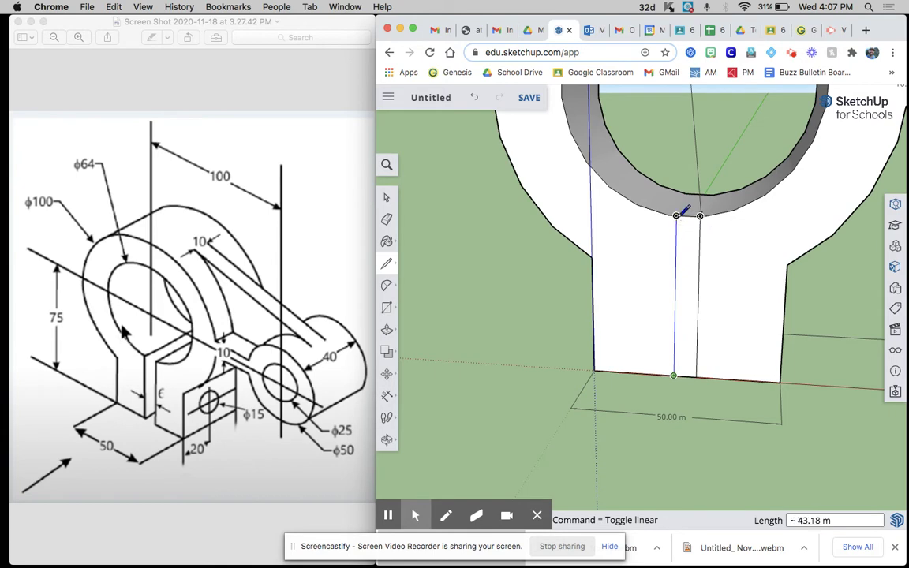
pyautogui.click(677, 217)
# Push the strip between the two lines 40 m through the base and clear the remaining back face to open the slot
pyautogui.click(387, 197)
pyautogui.moveTo(720, 254); pyautogui.dragTo(685, 219, button='middle')
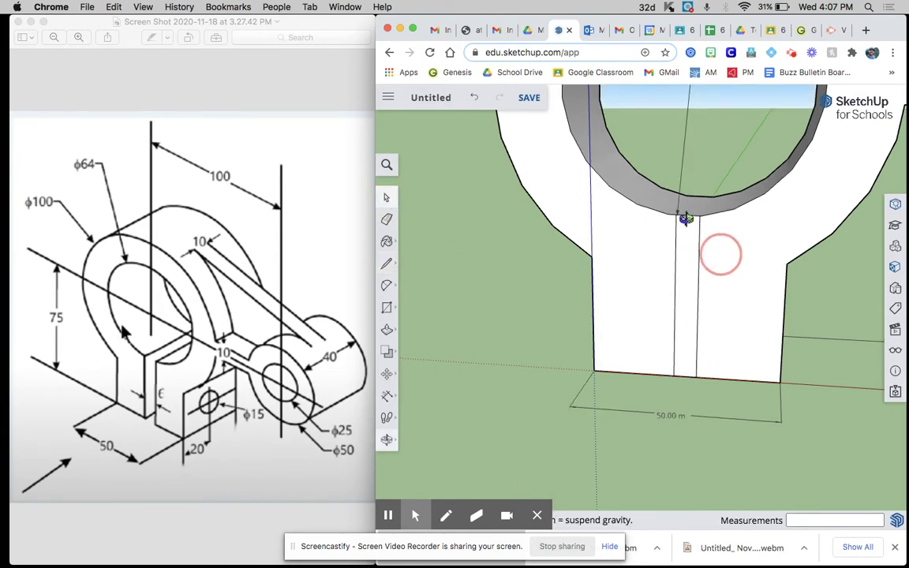
pyautogui.moveTo(686, 219); pyautogui.dragTo(612, 264)
pyautogui.click(386, 330)
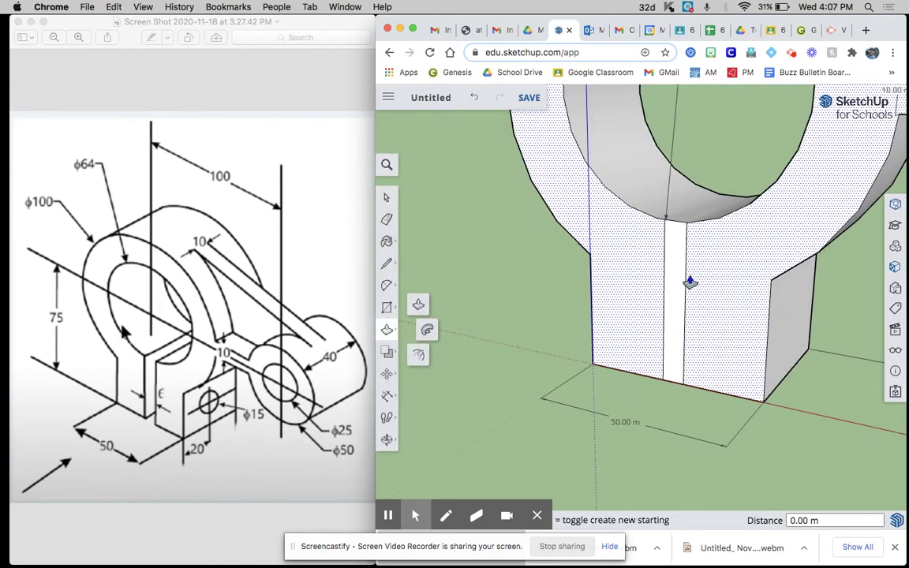
pyautogui.moveTo(675, 284); pyautogui.dragTo(684, 310, button='middle')
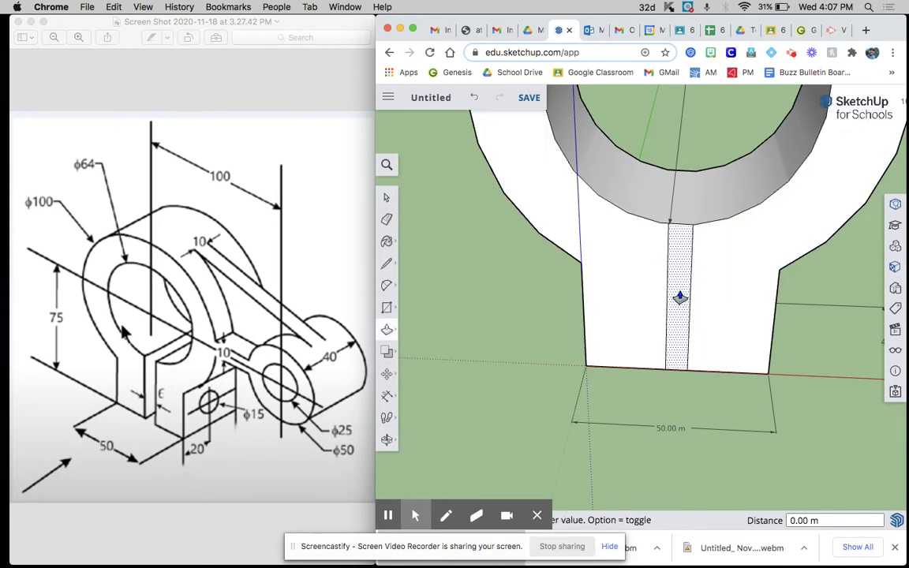
pyautogui.moveTo(679, 298); pyautogui.dragTo(681, 207)
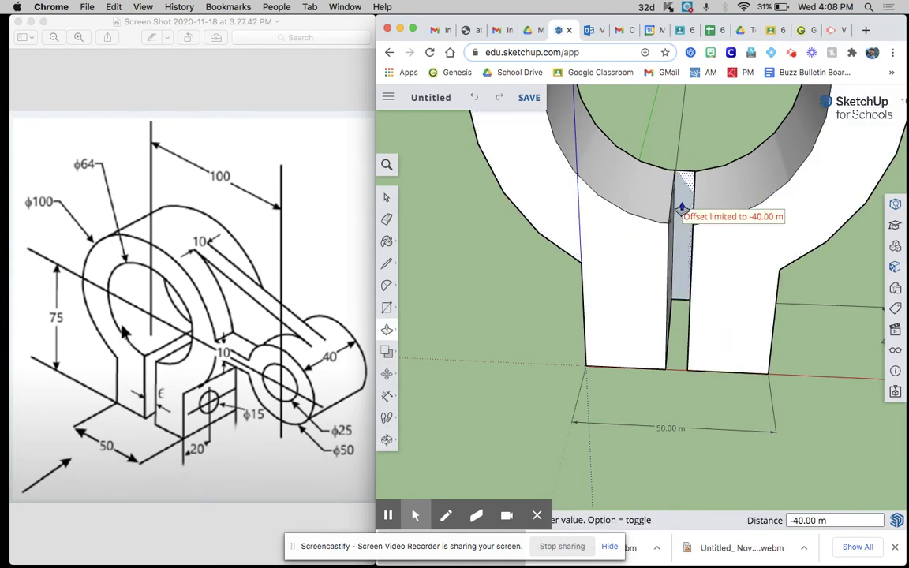
pyautogui.scroll(5, 681, 225)
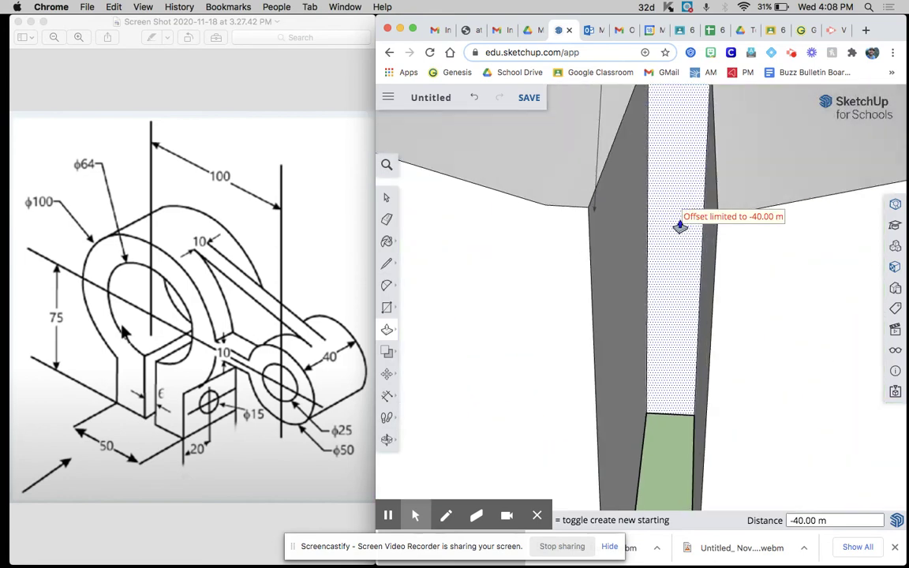
pyautogui.scroll(-5, 680, 226)
pyautogui.click(386, 198)
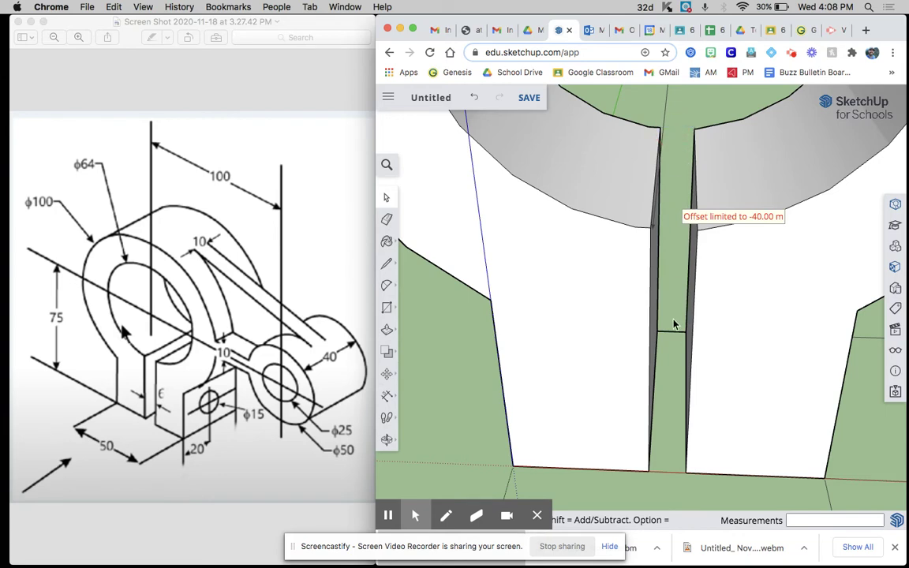
# Examine the slotted base and ring from the front and sides against the reference drawing
pyautogui.scroll(-2, 673, 326)
pyautogui.moveTo(649, 234); pyautogui.dragTo(621, 266, button='middle')
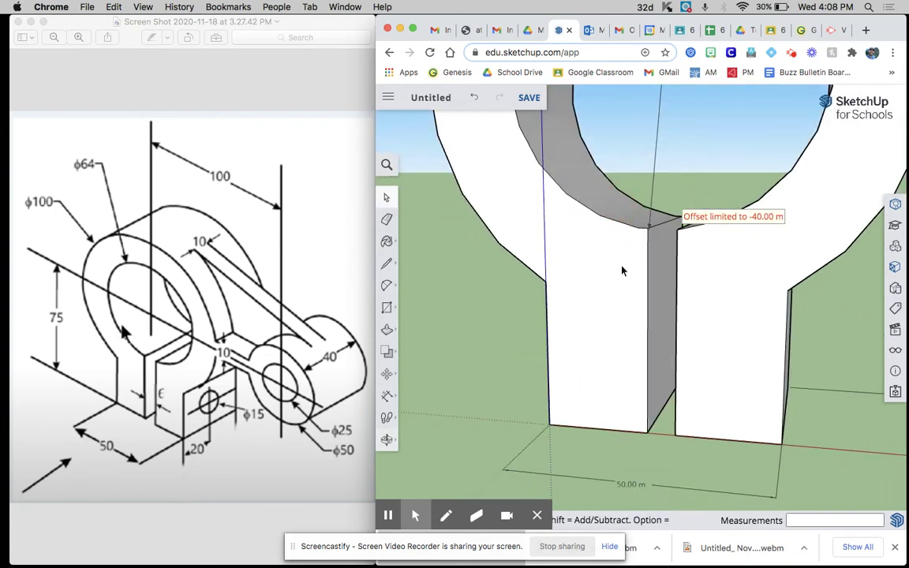
pyautogui.scroll(-2, 621, 266)
pyautogui.moveTo(681, 319); pyautogui.dragTo(638, 345, button='middle')
pyautogui.scroll(-3, 687, 330)
pyautogui.moveTo(764, 355); pyautogui.dragTo(711, 324, button='middle')
pyautogui.scroll(-1, 794, 392)
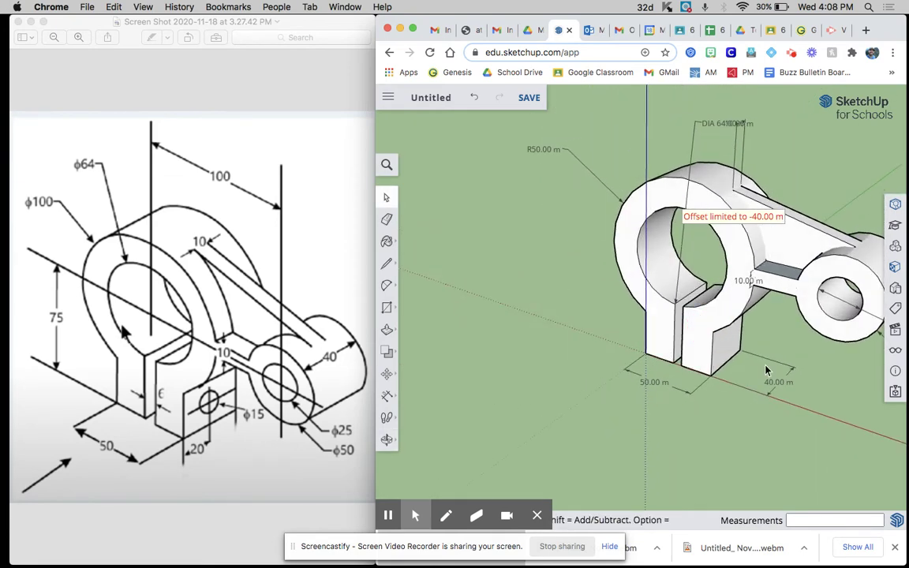
pyautogui.scroll(1, 768, 367)
pyautogui.moveTo(767, 366)
pyautogui.mouseDown(button='middle')
pyautogui.moveTo(512, 232)
pyautogui.moveTo(570, 314)
pyautogui.moveTo(565, 309)
pyautogui.moveTo(710, 252)
pyautogui.moveTo(755, 307)
pyautogui.moveTo(868, 386)
pyautogui.moveTo(814, 373)
pyautogui.moveTo(603, 361)
pyautogui.moveTo(598, 403)
pyautogui.mouseUp(button='middle')
pyautogui.moveTo(635, 360); pyautogui.dragTo(862, 377, button='middle')
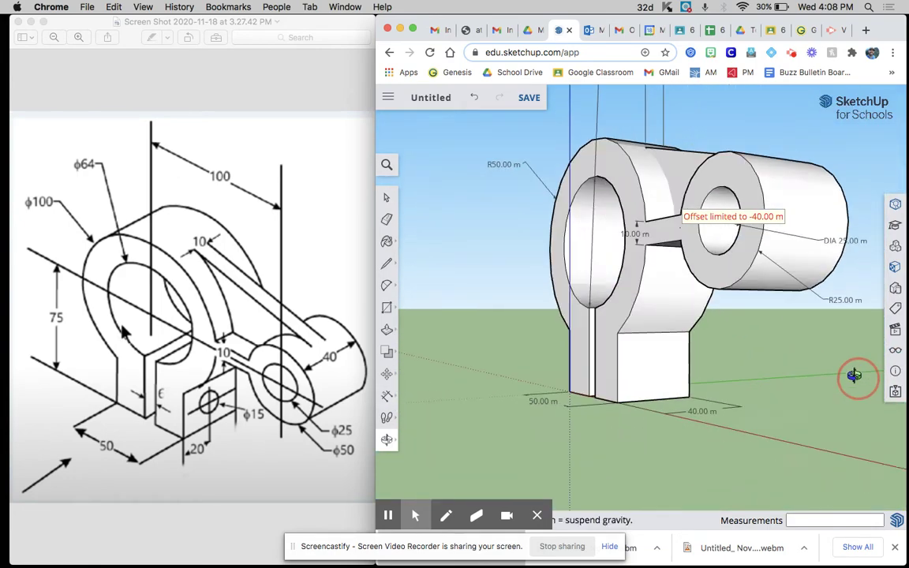
pyautogui.moveTo(675, 376)
pyautogui.mouseDown(button='middle')
pyautogui.moveTo(838, 404)
pyautogui.moveTo(872, 494)
pyautogui.moveTo(816, 527)
pyautogui.moveTo(860, 508)
pyautogui.moveTo(750, 522)
pyautogui.moveTo(655, 363)
pyautogui.mouseUp(button='middle')
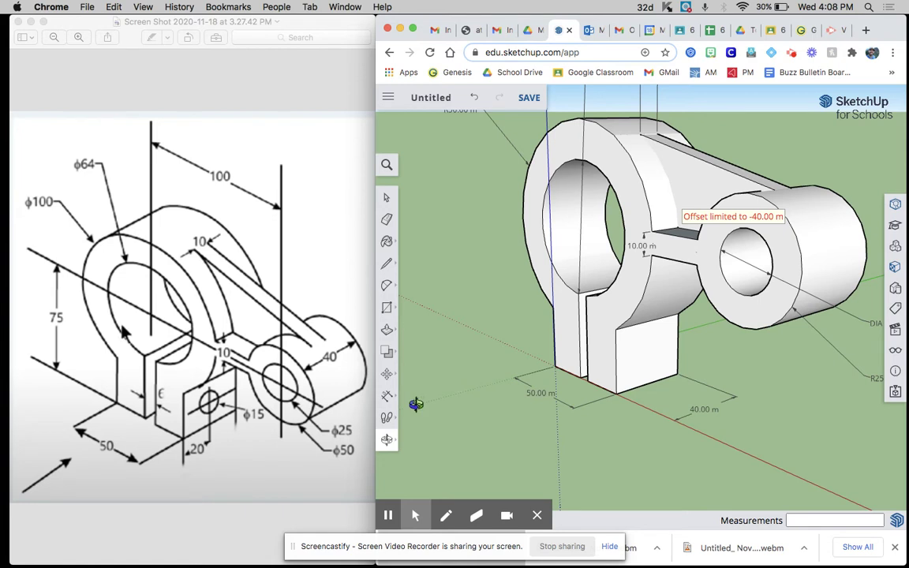
# Draw a circle of radius 7.5 m centred on the base's outer side face beneath the small cylinder's arm
pyautogui.click(389, 311)
pyautogui.click(437, 304)
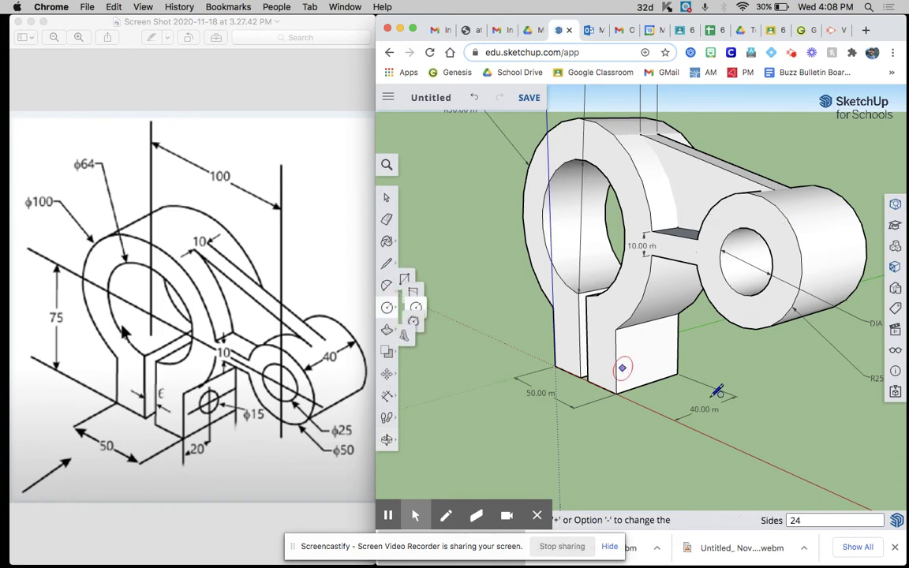
pyautogui.moveTo(623, 367); pyautogui.dragTo(617, 377, button='middle')
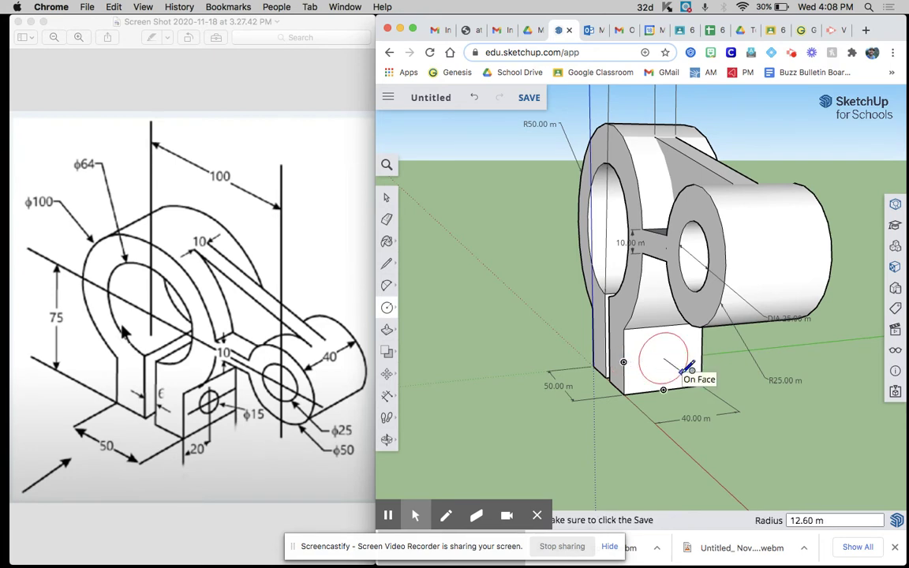
pyautogui.press('Return')
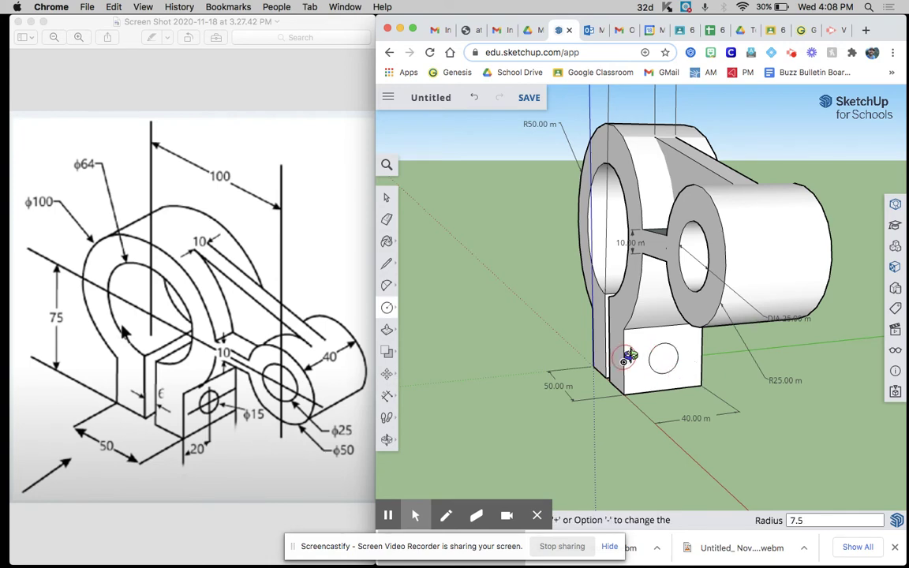
pyautogui.scroll(5, 623, 357)
# Push the circle on the arm-side face 22 m inward so the bolt hole reaches the slot
pyautogui.click(387, 330)
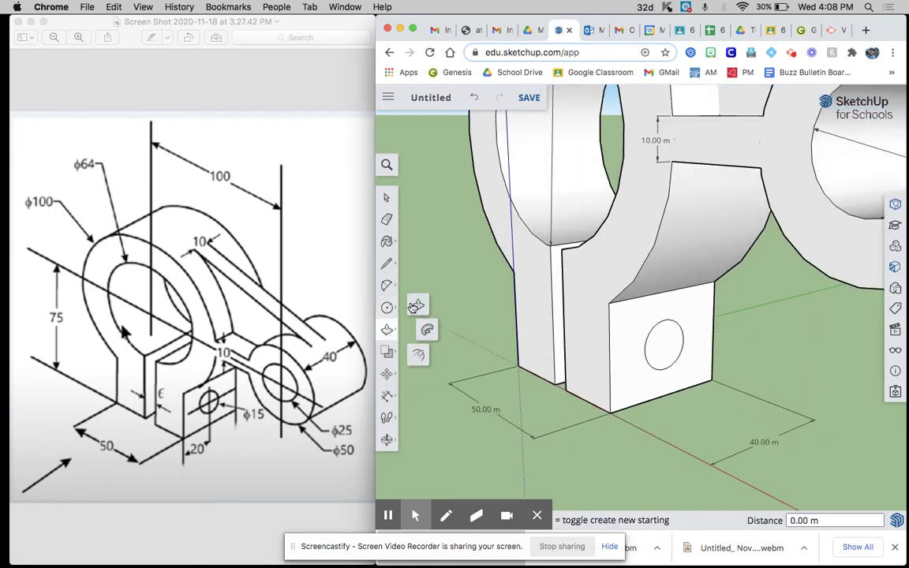
pyautogui.click(661, 345)
pyautogui.moveTo(562, 335); pyautogui.dragTo(804, 367, button='middle')
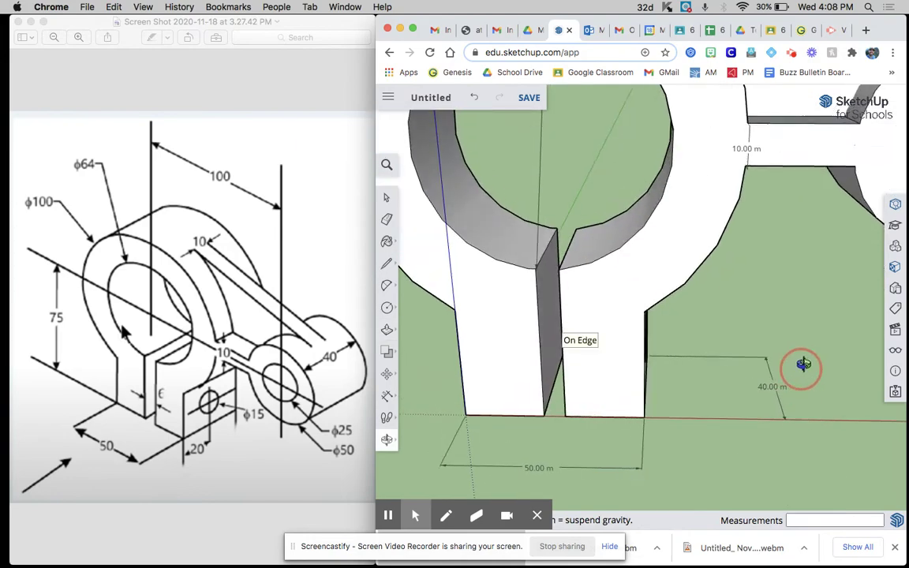
pyautogui.moveTo(570, 351); pyautogui.dragTo(637, 337, button='middle')
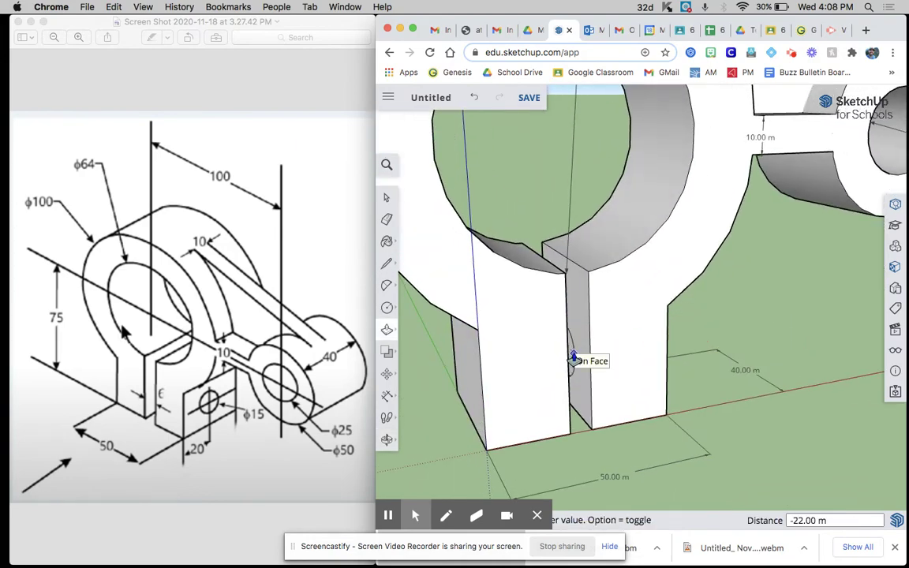
pyautogui.moveTo(588, 355); pyautogui.dragTo(561, 323, button='middle')
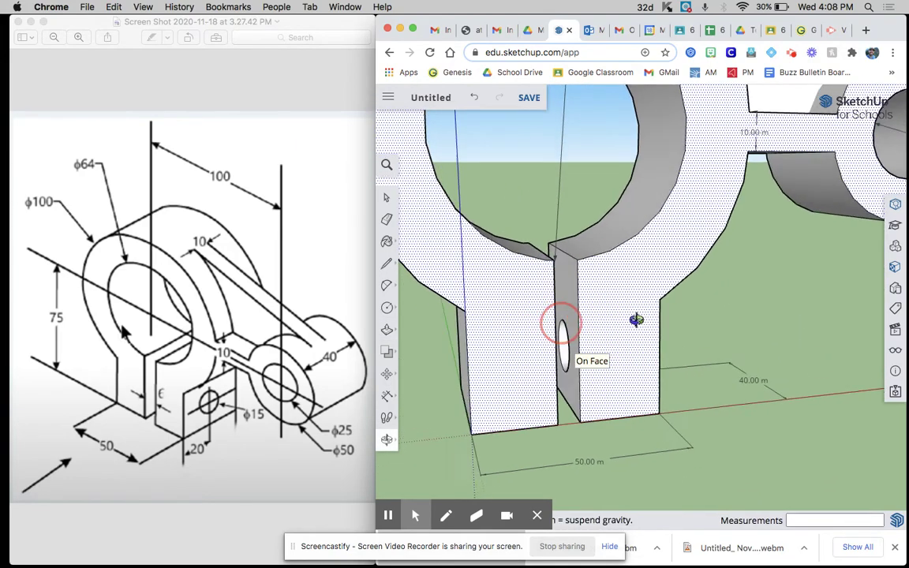
# Draw a matching circle of radius 7.5 m centred on the base's opposite outer side face
pyautogui.moveTo(636, 319); pyautogui.dragTo(702, 325, button='middle')
pyautogui.moveTo(508, 360); pyautogui.dragTo(644, 332, button='middle')
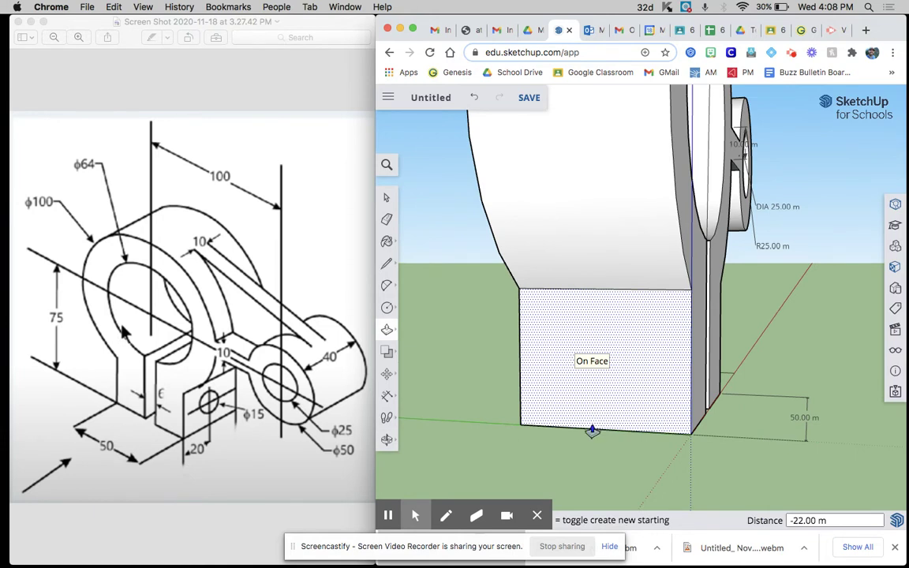
pyautogui.click(387, 308)
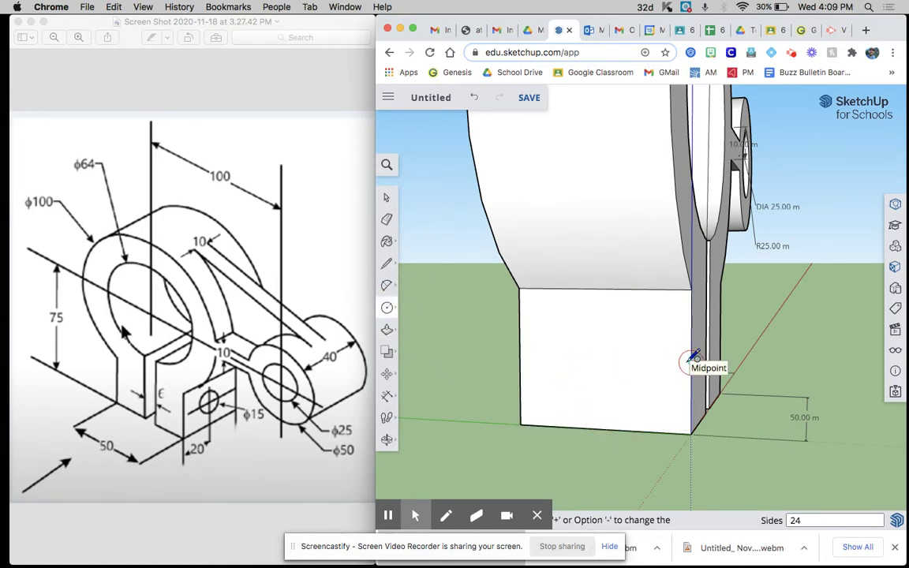
pyautogui.click(604, 359)
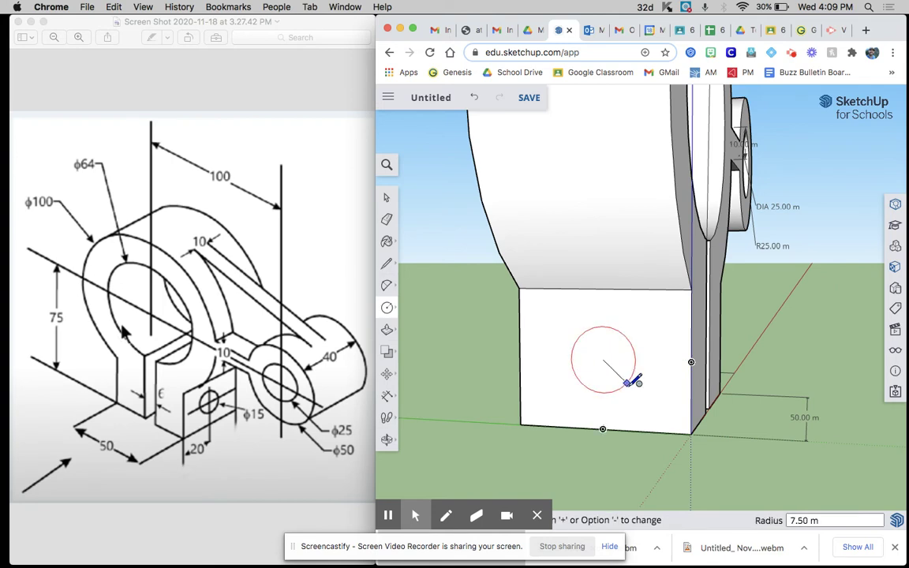
pyautogui.click(629, 384)
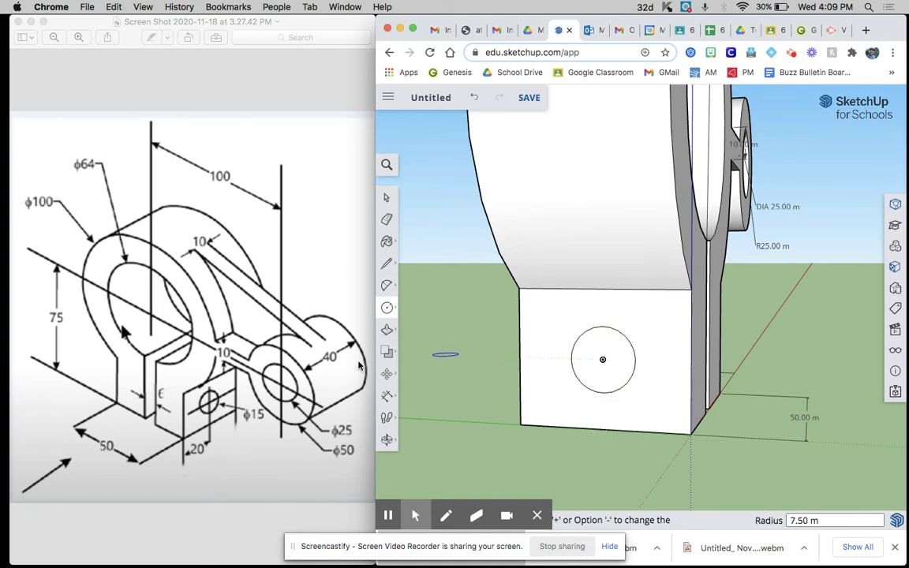
# Push the circle on the opposite face inward to the slot, completing the bolt hole through both halves of the base
pyautogui.click(386, 330)
pyautogui.moveTo(572, 365); pyautogui.dragTo(451, 381, button='middle')
pyautogui.click(485, 369)
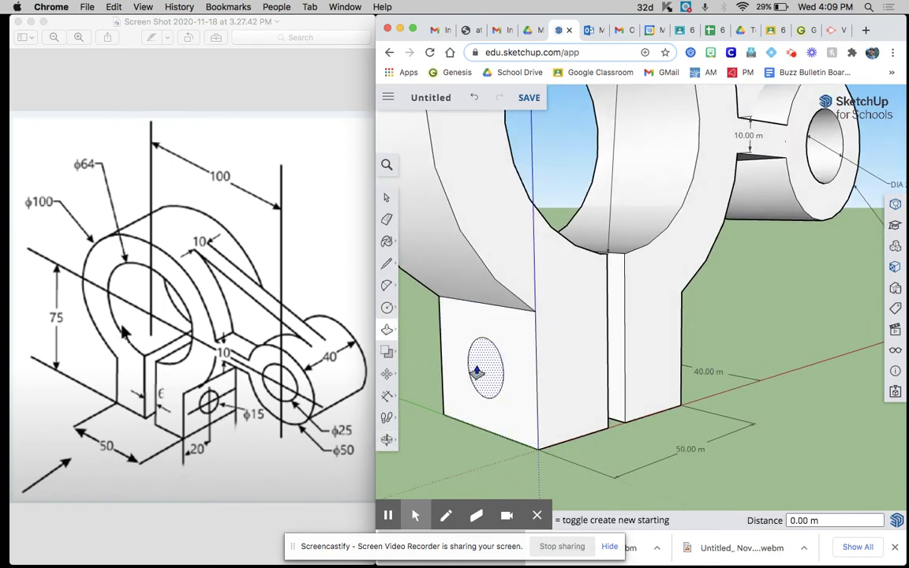
pyautogui.moveTo(568, 369); pyautogui.dragTo(402, 364, button='middle')
pyautogui.moveTo(514, 360)
pyautogui.mouseDown(button='middle')
pyautogui.moveTo(491, 351)
pyautogui.moveTo(544, 341)
pyautogui.moveTo(428, 359)
pyautogui.moveTo(438, 419)
pyautogui.mouseUp(button='middle')
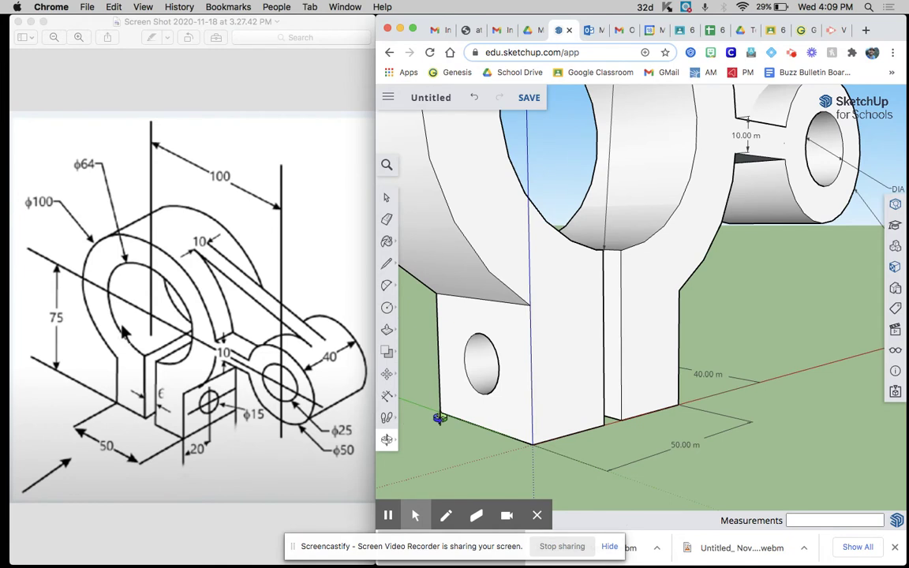
# Undo the last push of the circle on the base's opposite outer side face and push it 22 m inward to the slot
pyautogui.press('super+z')
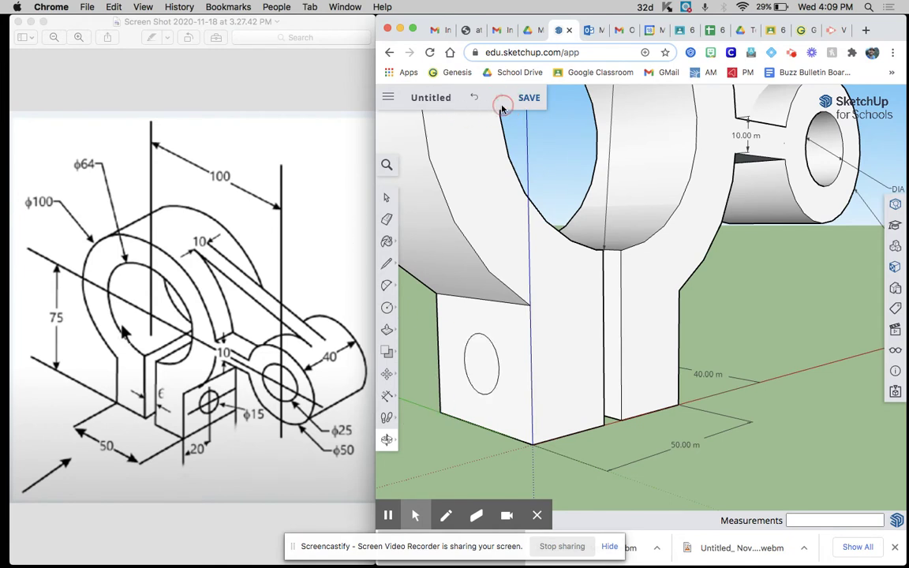
pyautogui.click(388, 330)
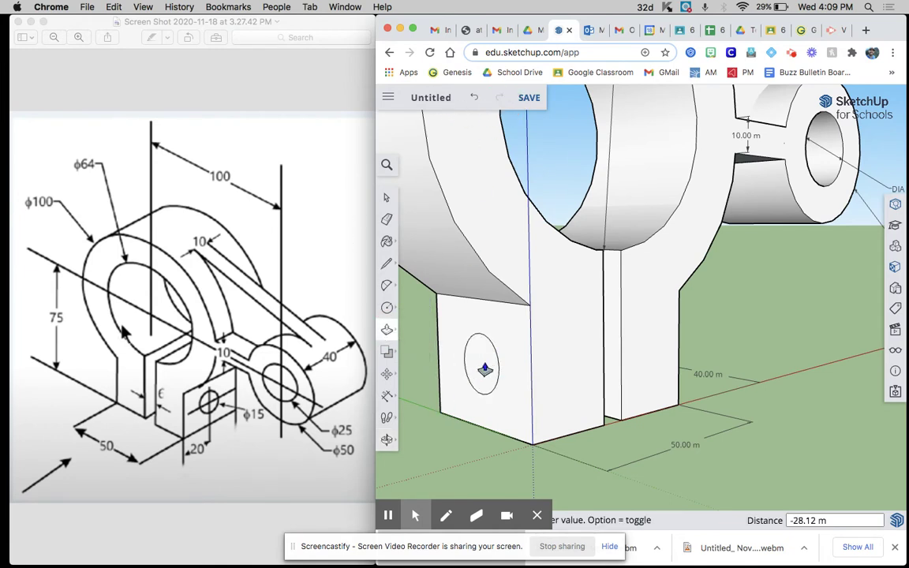
pyautogui.scroll(5, 477, 365)
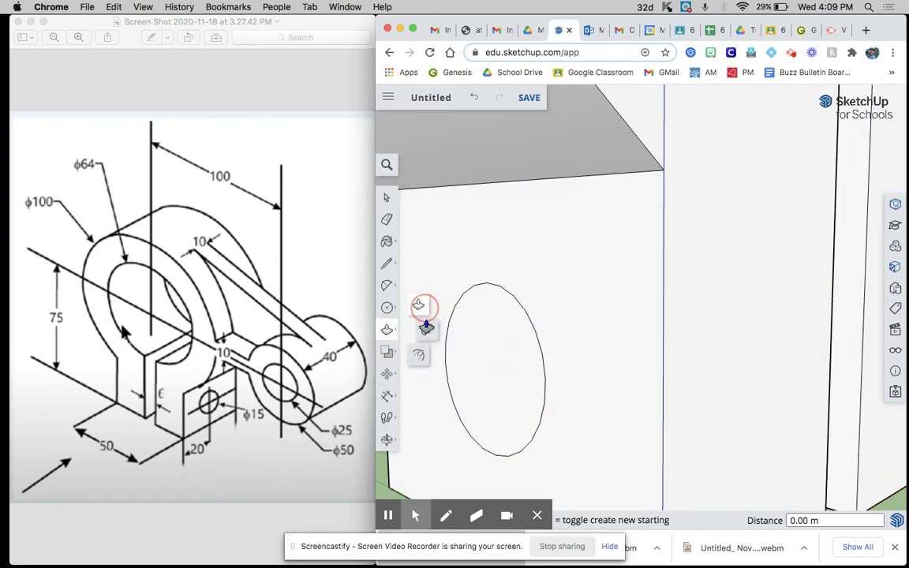
pyautogui.click(495, 380)
pyautogui.scroll(-3, 595, 385)
pyautogui.moveTo(710, 343); pyautogui.dragTo(789, 325, button='middle')
pyautogui.scroll(5, 635, 363)
pyautogui.click(682, 344)
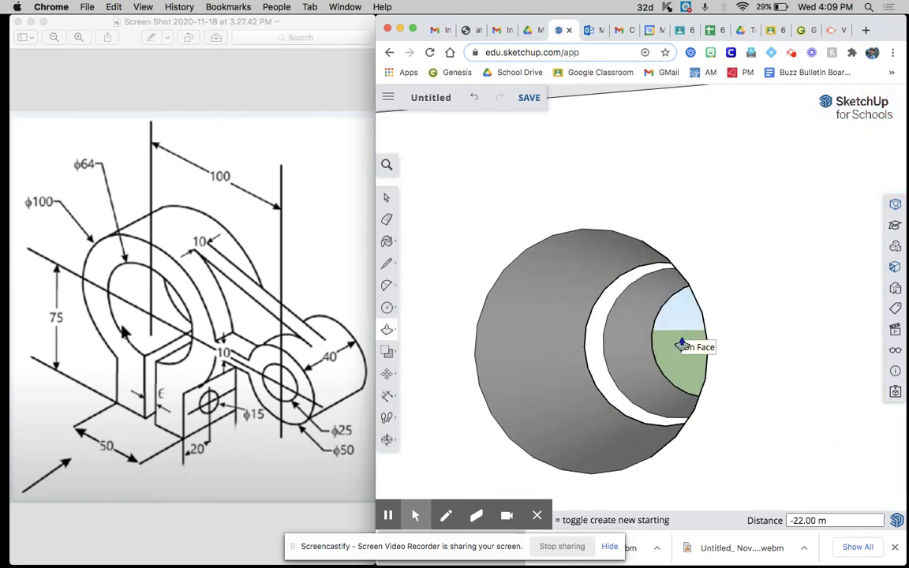
# Dimension the slot's width along the bottom front edge of the base
pyautogui.scroll(-3, 655, 359)
pyautogui.moveTo(655, 359); pyautogui.dragTo(684, 351, button='middle')
pyautogui.scroll(-4, 706, 349)
pyautogui.scroll(3, 682, 352)
pyautogui.scroll(-3, 681, 354)
pyautogui.moveTo(588, 372); pyautogui.dragTo(523, 349, button='middle')
pyautogui.scroll(-2, 510, 341)
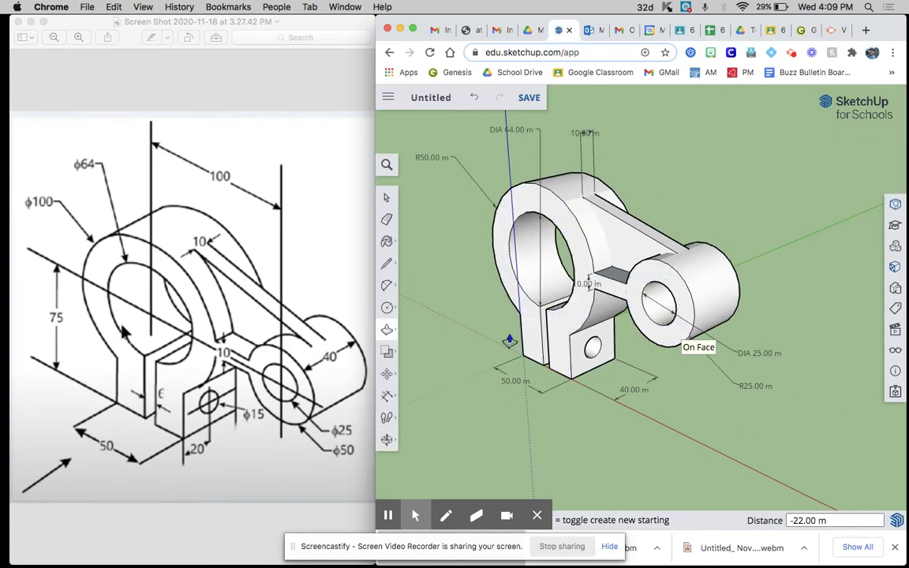
pyautogui.click(393, 400)
pyautogui.click(431, 353)
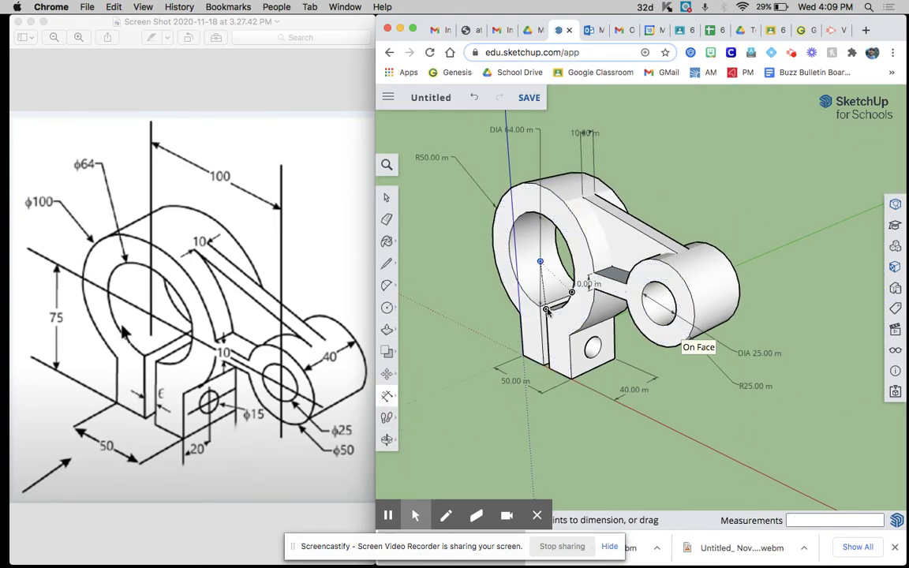
pyautogui.scroll(5, 547, 310)
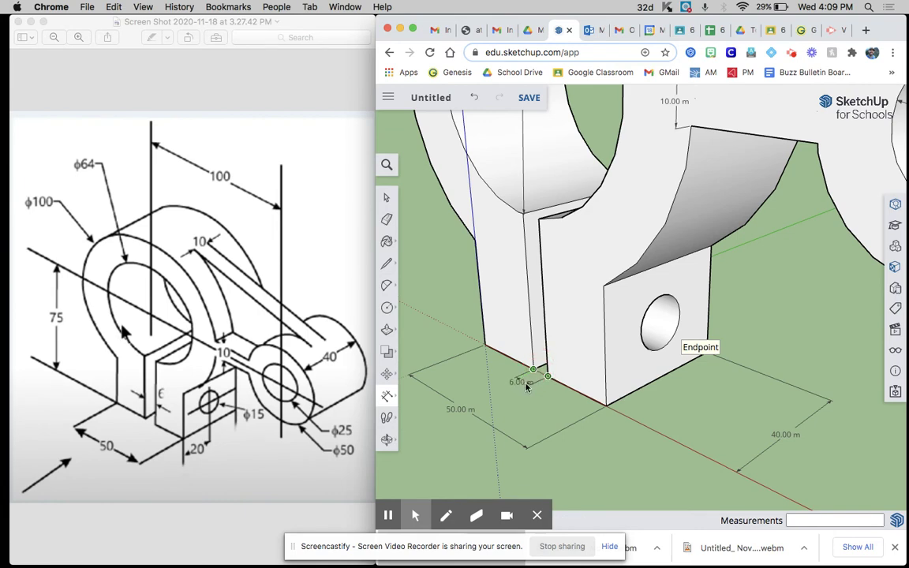
# Add a diameter dimension to the bolt hole on the base's arm-side face
pyautogui.click(643, 338)
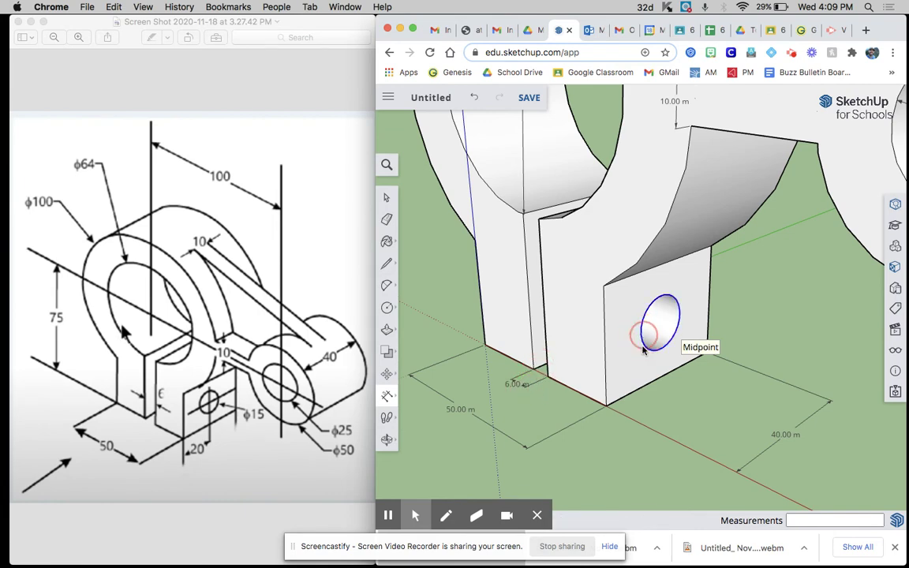
pyautogui.click(696, 408)
pyautogui.scroll(-3, 554, 323)
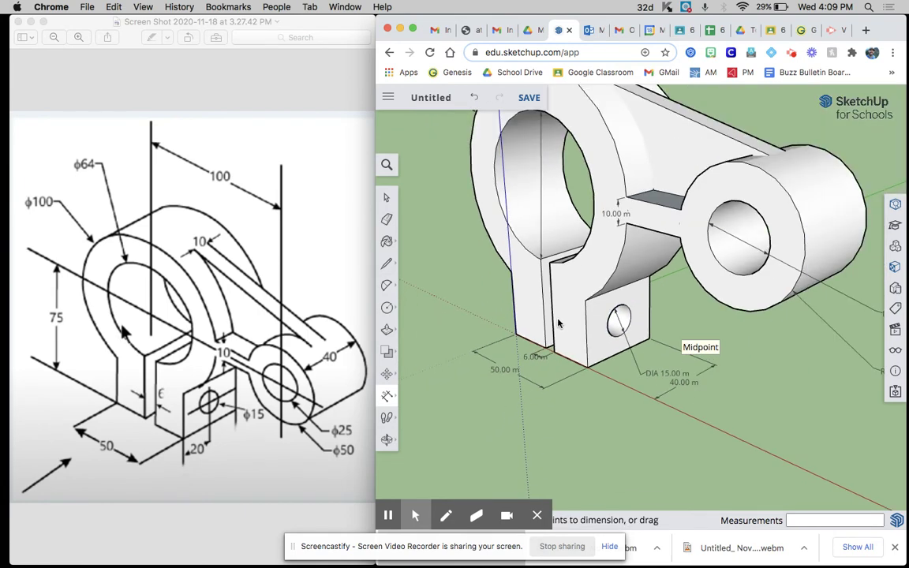
# Select the whole bracket together with its enclosed dimensions and make it a group
pyautogui.scroll(-3, 489, 163)
pyautogui.scroll(2, 538, 163)
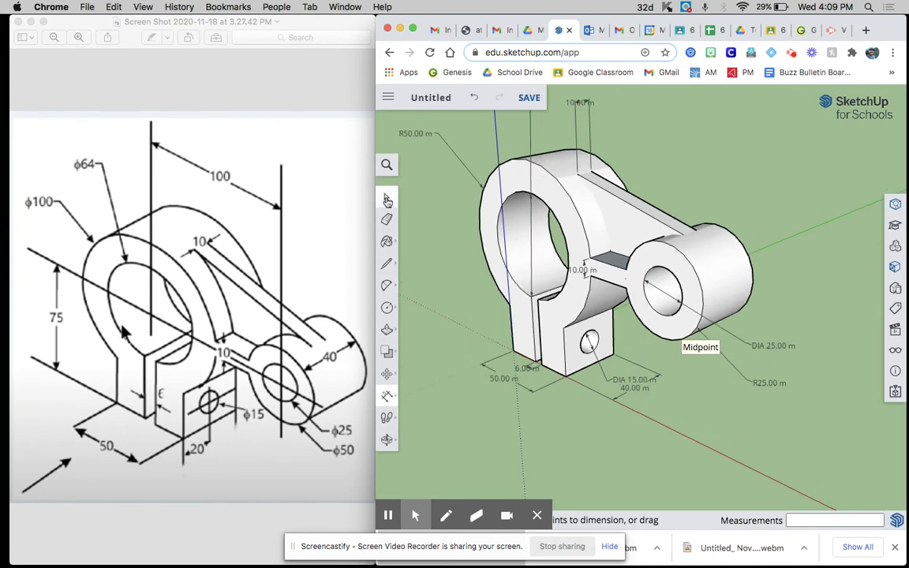
pyautogui.click(386, 199)
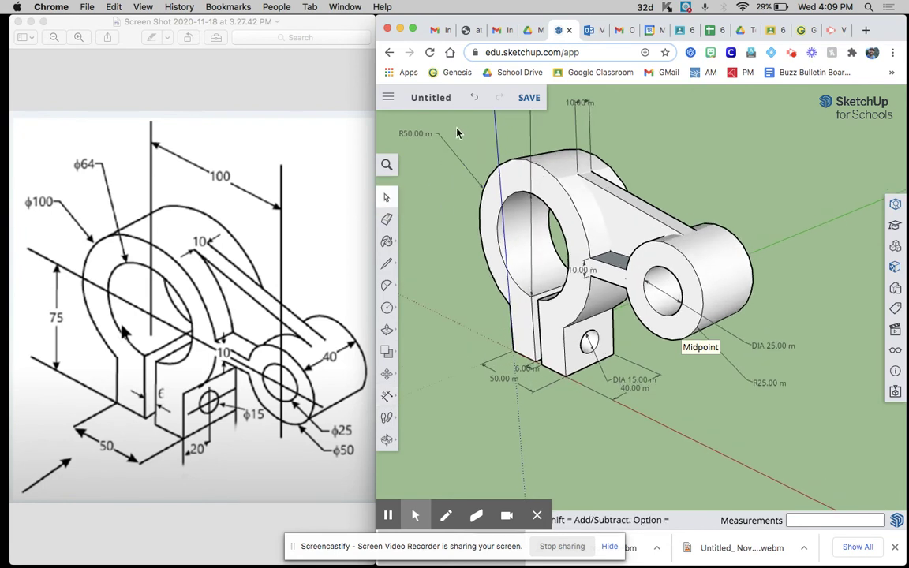
pyautogui.moveTo(444, 146); pyautogui.dragTo(818, 471)
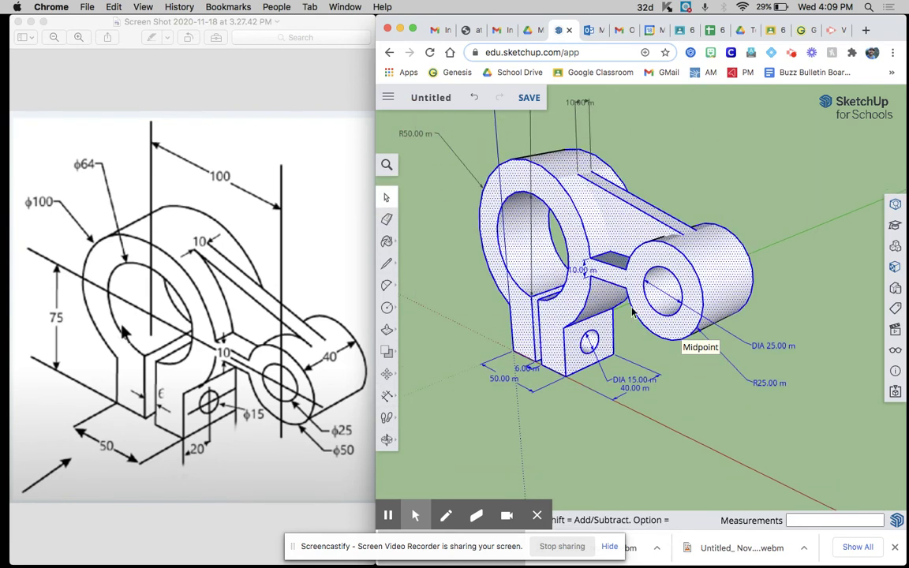
pyautogui.rightClick(602, 242)
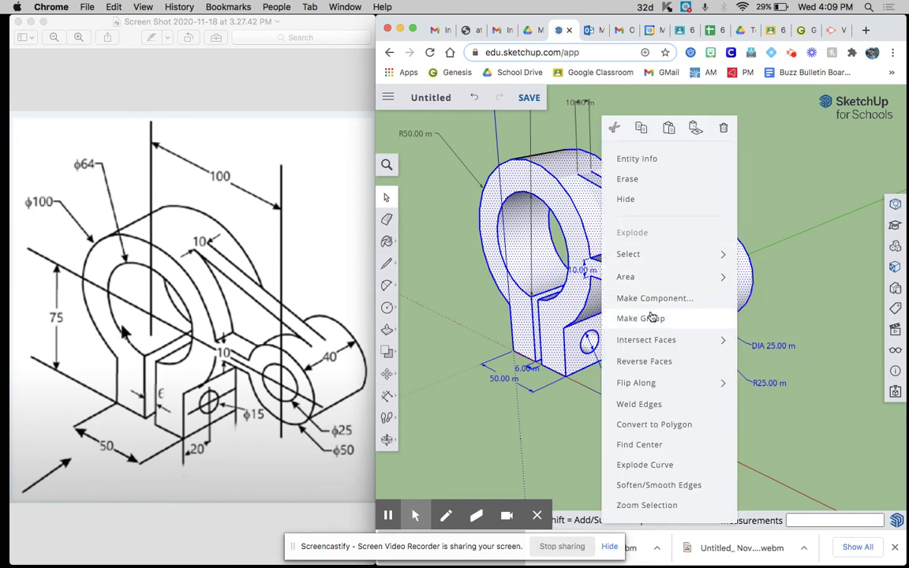
pyautogui.click(649, 318)
# Paint the whole bracket group with a medium purple colour and deselect it
pyautogui.rightClick(613, 246)
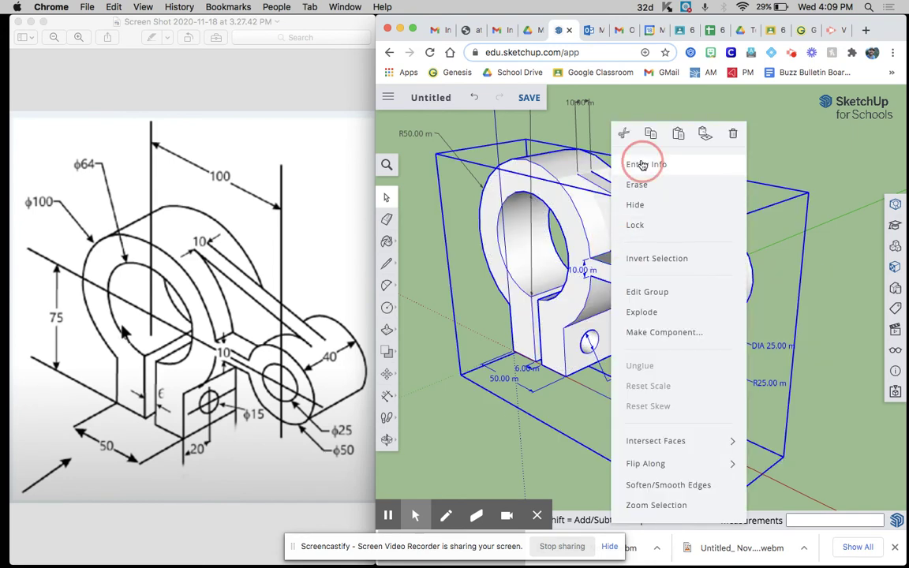
pyautogui.click(640, 164)
pyautogui.scroll(-15, 753, 331)
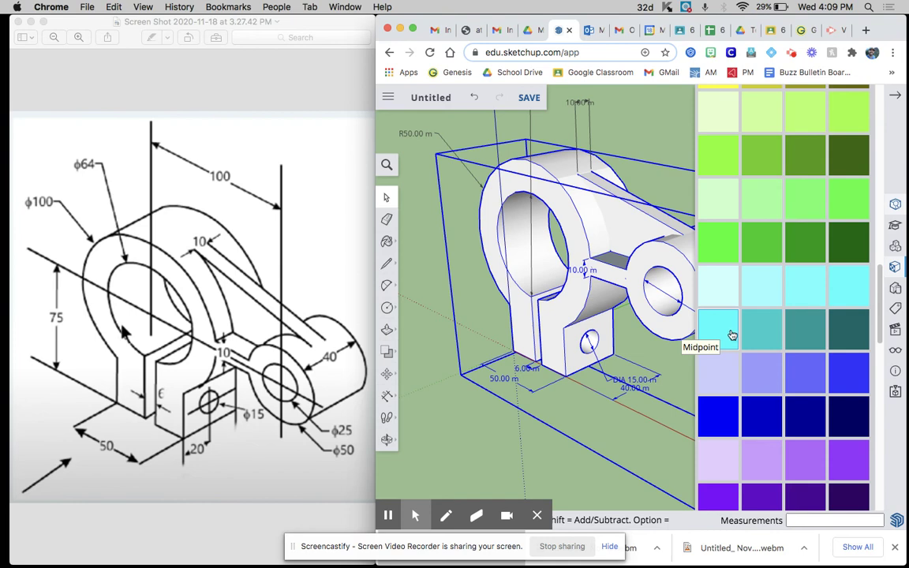
pyautogui.scroll(5, 763, 323)
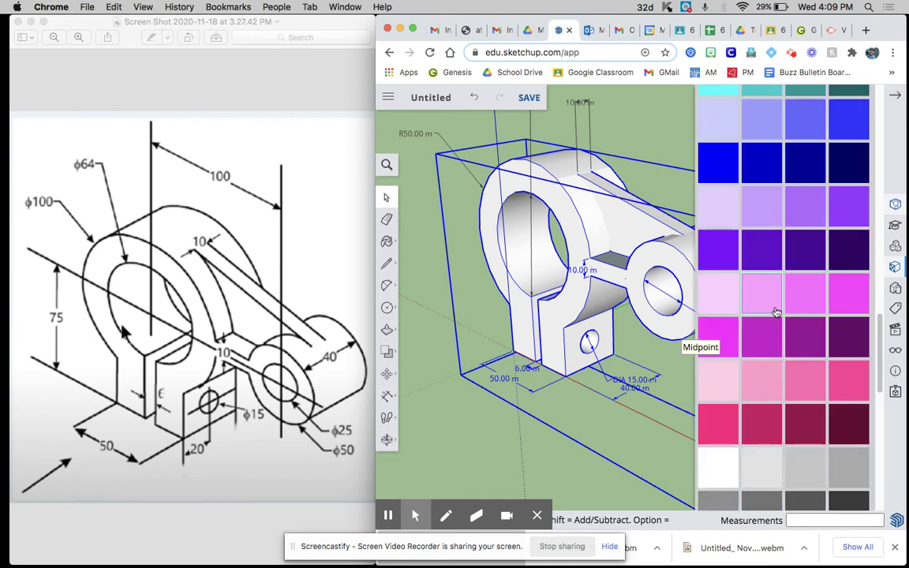
pyautogui.click(805, 216)
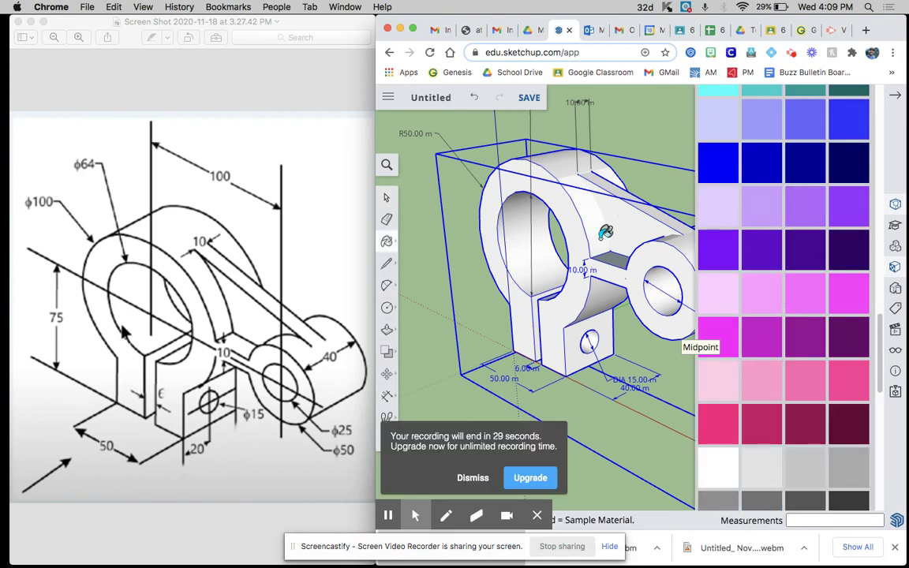
pyautogui.click(530, 239)
pyautogui.click(388, 201)
pyautogui.click(422, 198)
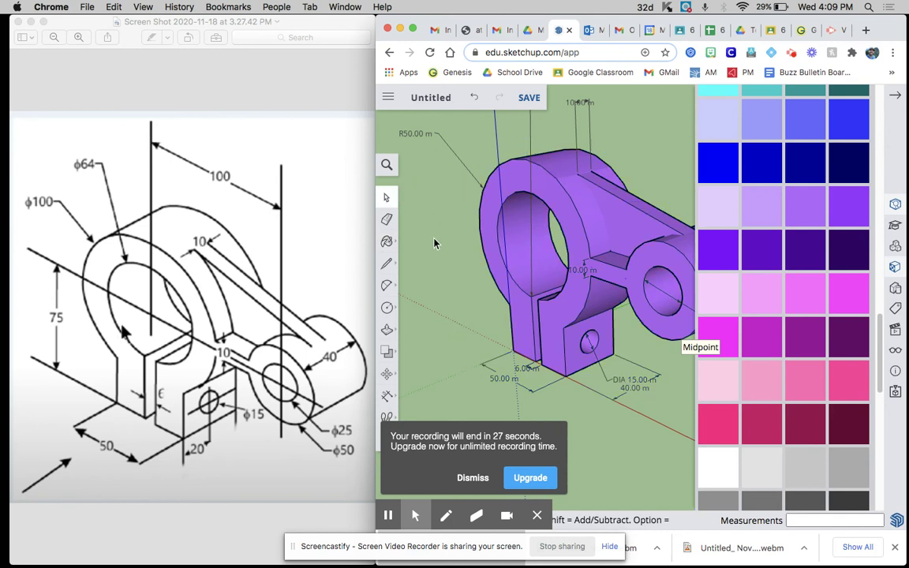
# Create filled 3D text in Lora Regular, 0.30 m high with 0.15 m extrusion, and place it on the ground before the bracket's base
pyautogui.scroll(-3, 441, 268)
pyautogui.scroll(-3, 635, 339)
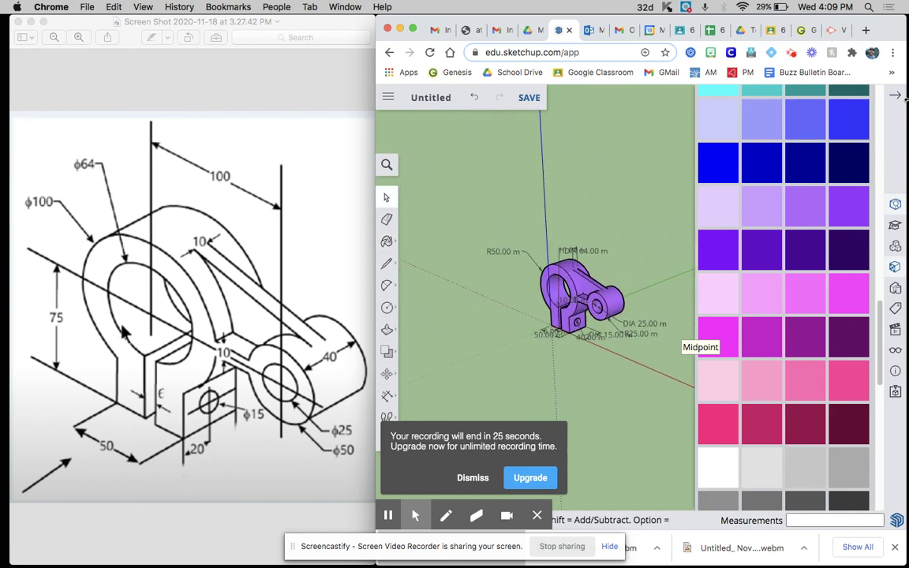
pyautogui.click(898, 98)
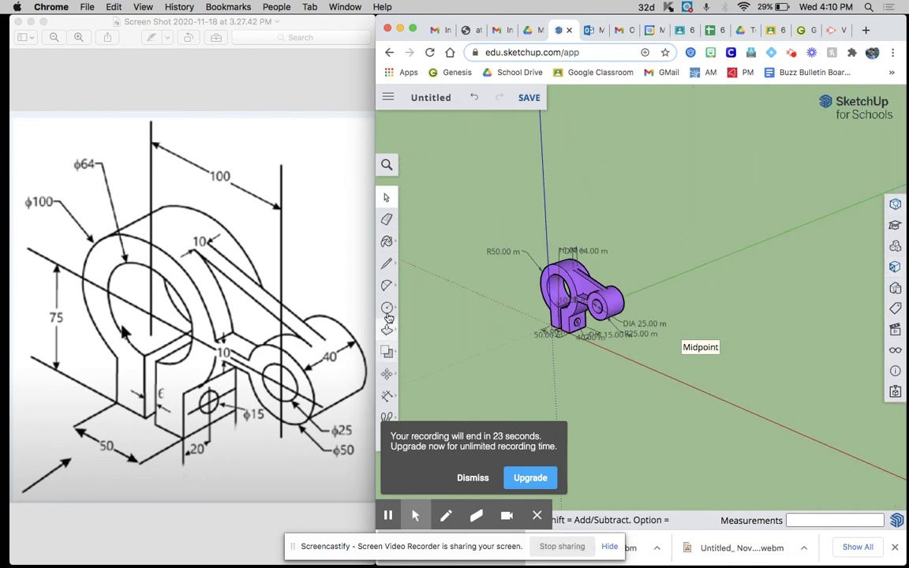
pyautogui.click(388, 331)
pyautogui.click(409, 344)
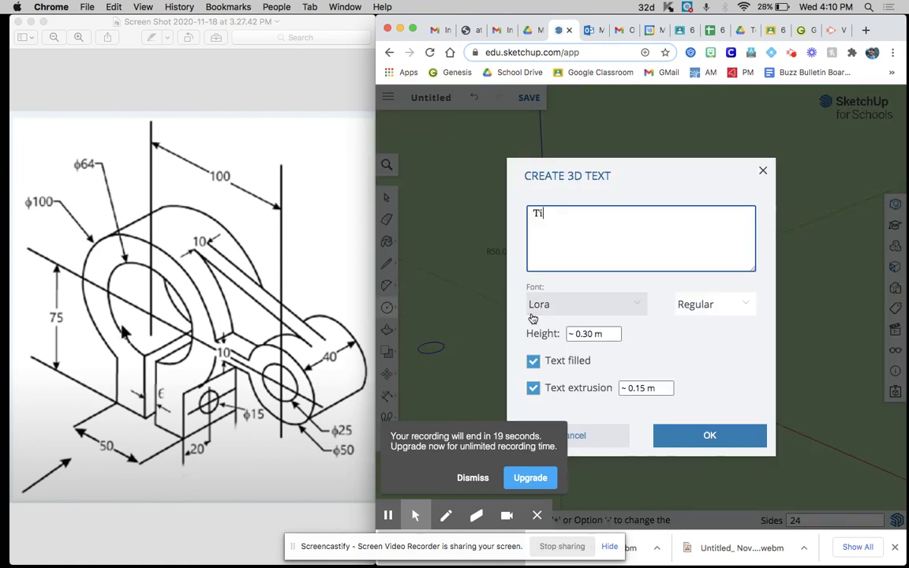
pyautogui.click(684, 439)
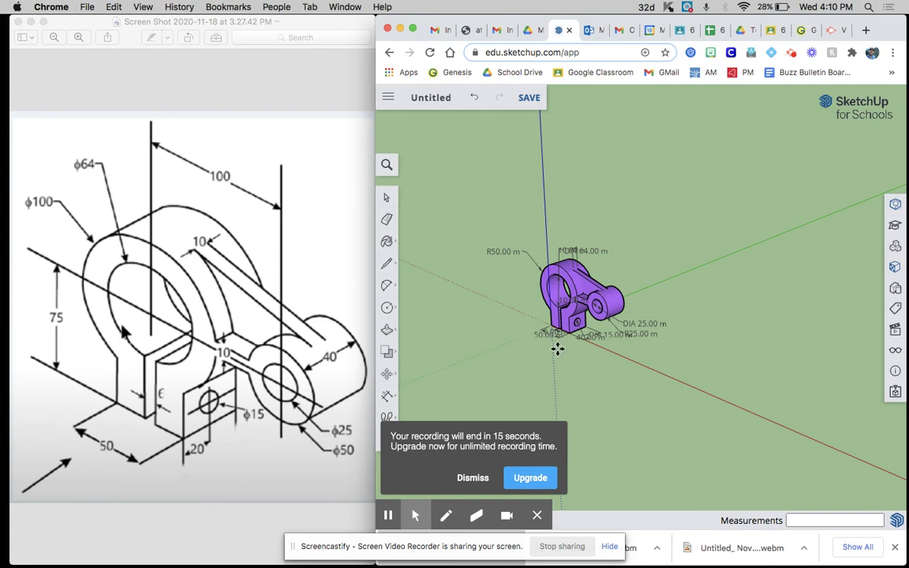
pyautogui.scroll(10, 558, 344)
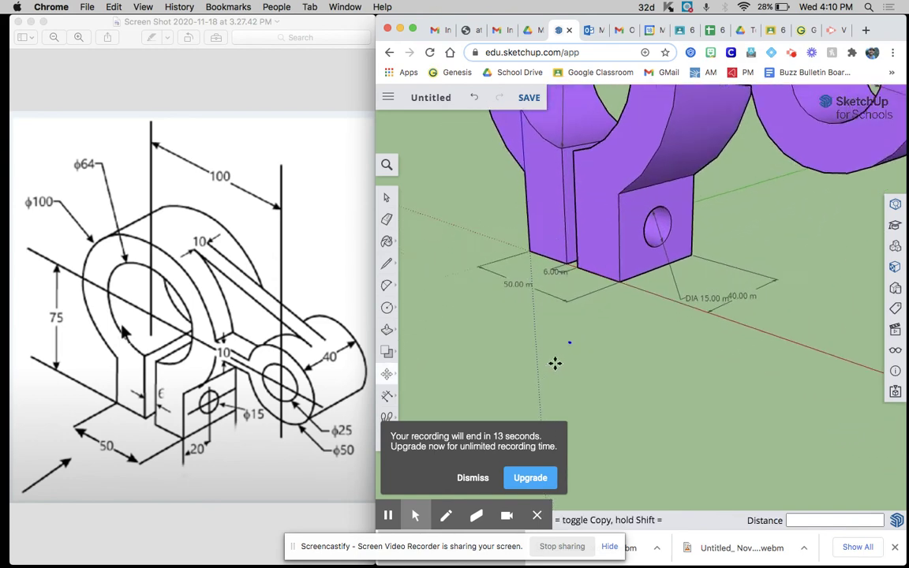
# Scale up the 3D text on the ground until it is roughly as long as the bracket's base
pyautogui.click(393, 381)
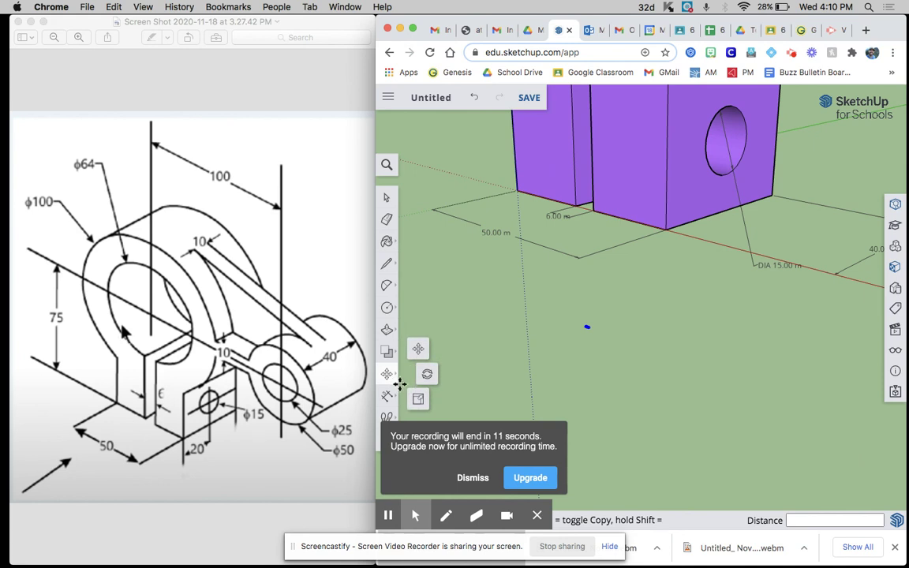
pyautogui.click(422, 395)
pyautogui.scroll(5, 632, 311)
pyautogui.scroll(-3, 486, 378)
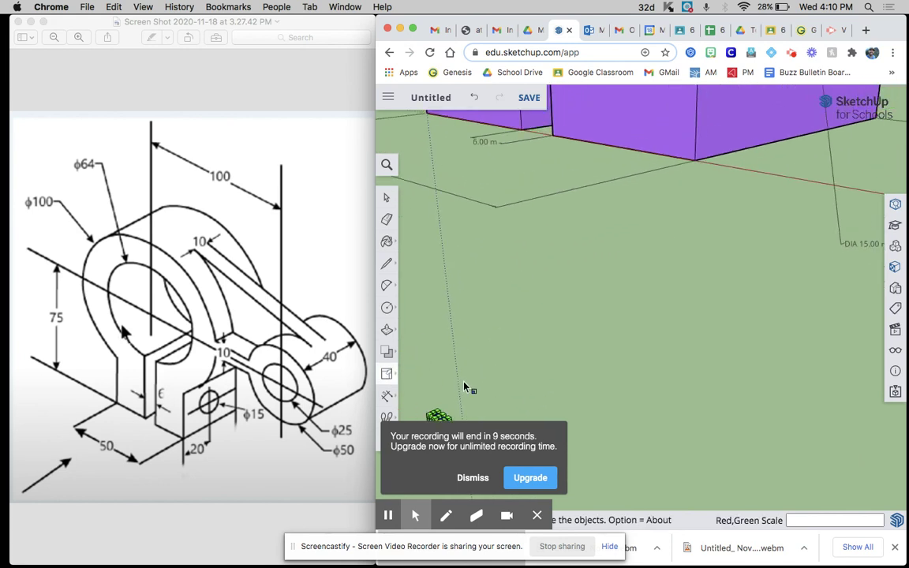
pyautogui.scroll(2, 456, 401)
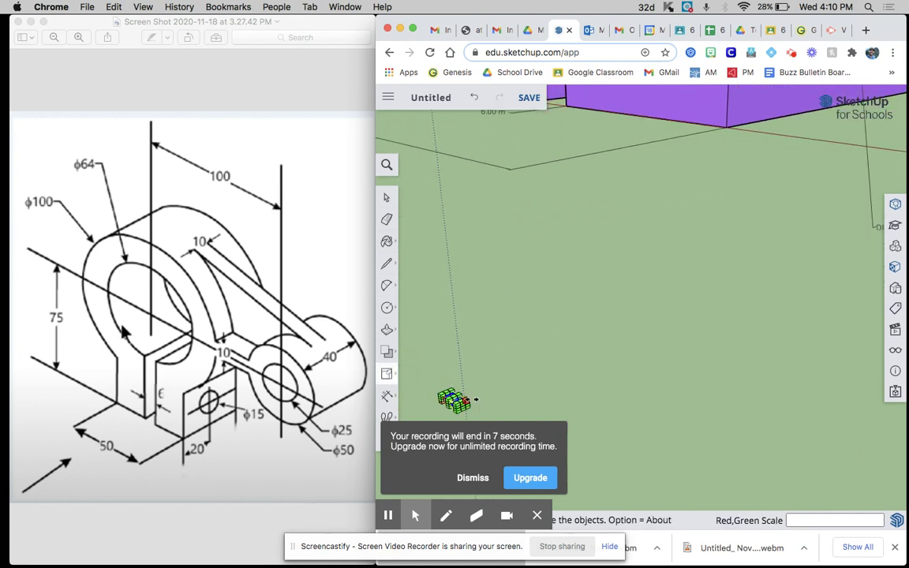
pyautogui.click(465, 400)
pyautogui.scroll(-4, 513, 296)
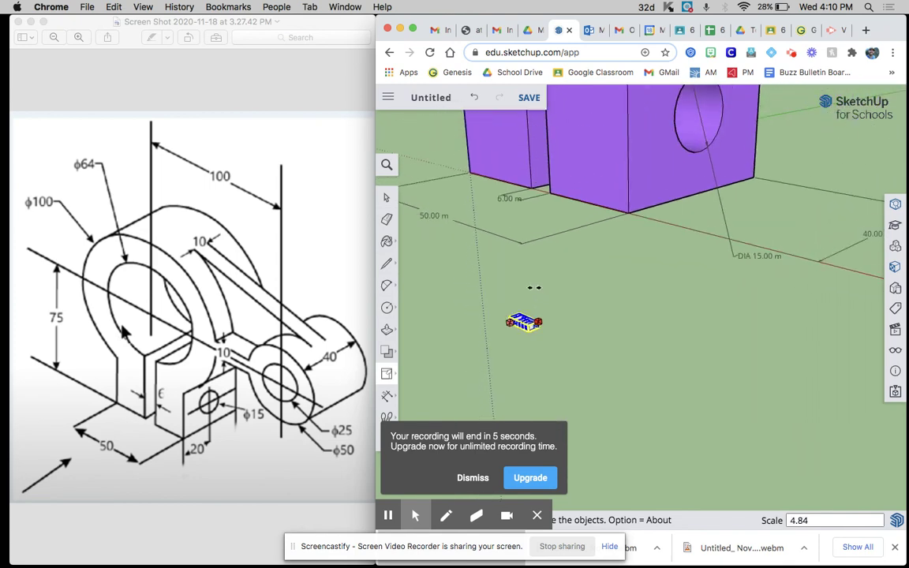
pyautogui.scroll(-4, 655, 277)
pyautogui.click(777, 297)
pyautogui.scroll(-5, 655, 312)
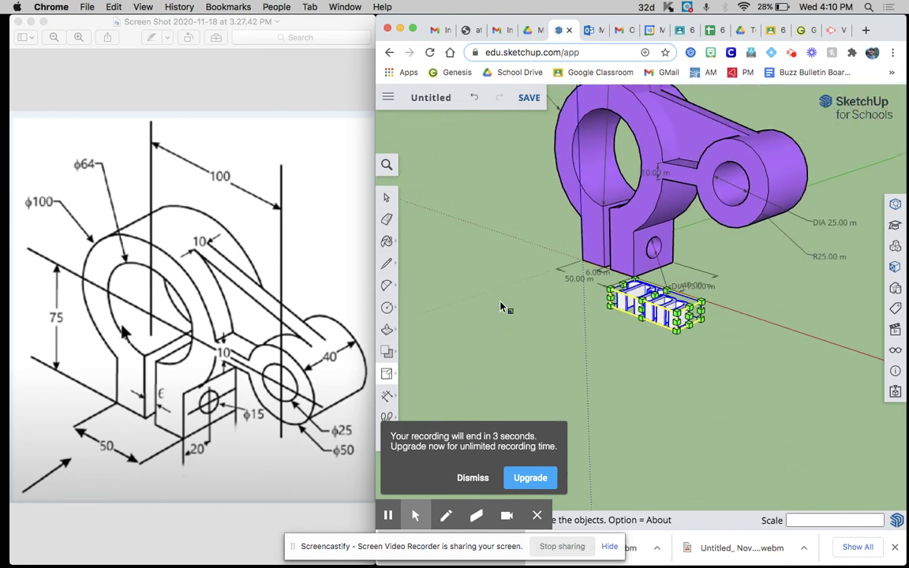